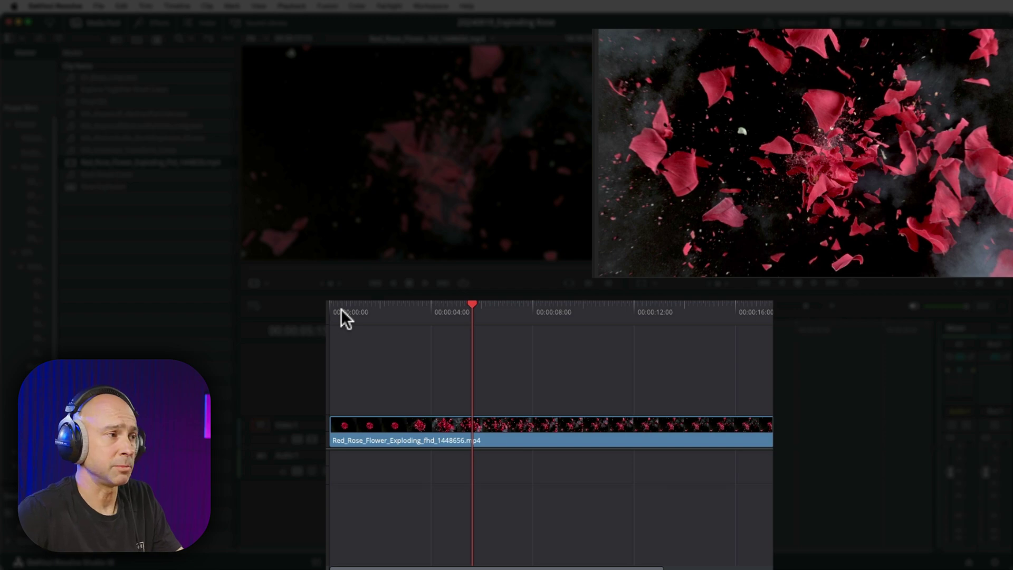
Split the rose explosion clip on Video 1 at about 6.5 seconds and play across the cut point.
drag(341, 311, 499, 331)
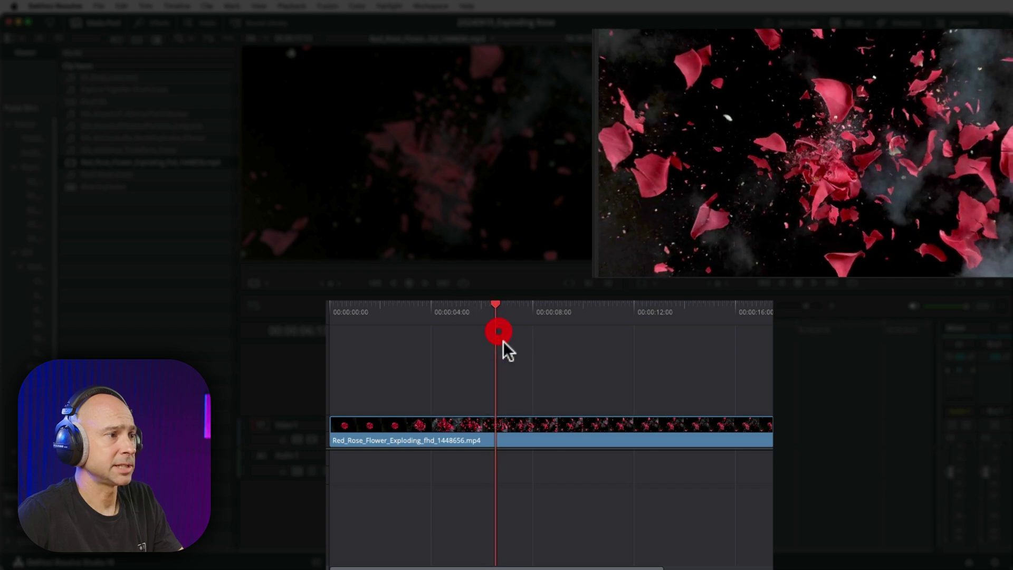
click(525, 425)
key(super+b)
mouse_move(512, 426)
mouse_down()
mouse_move(532, 432)
mouse_move(519, 417)
mouse_up()
drag(495, 304, 491, 325)
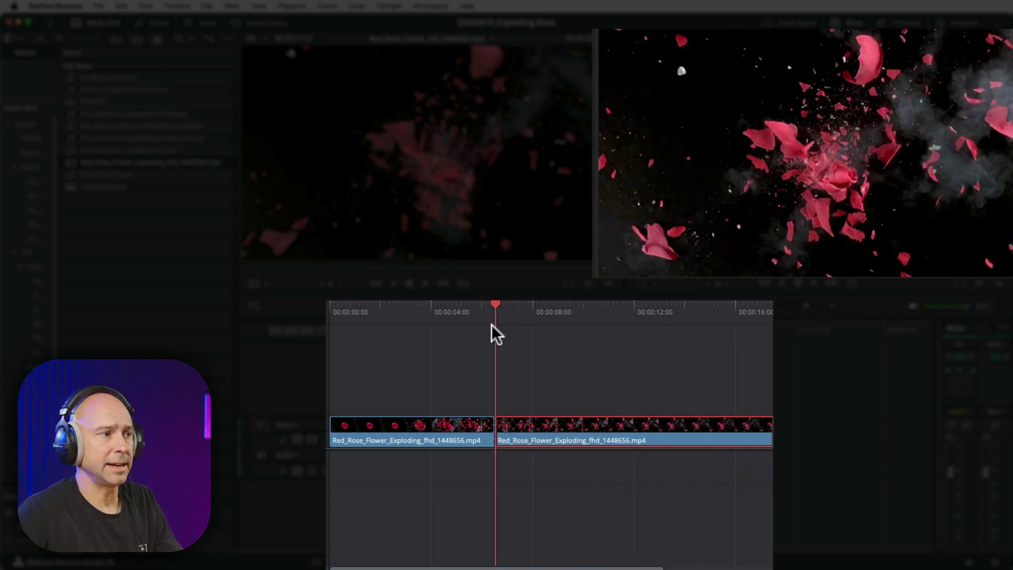
click(505, 439)
click(495, 433)
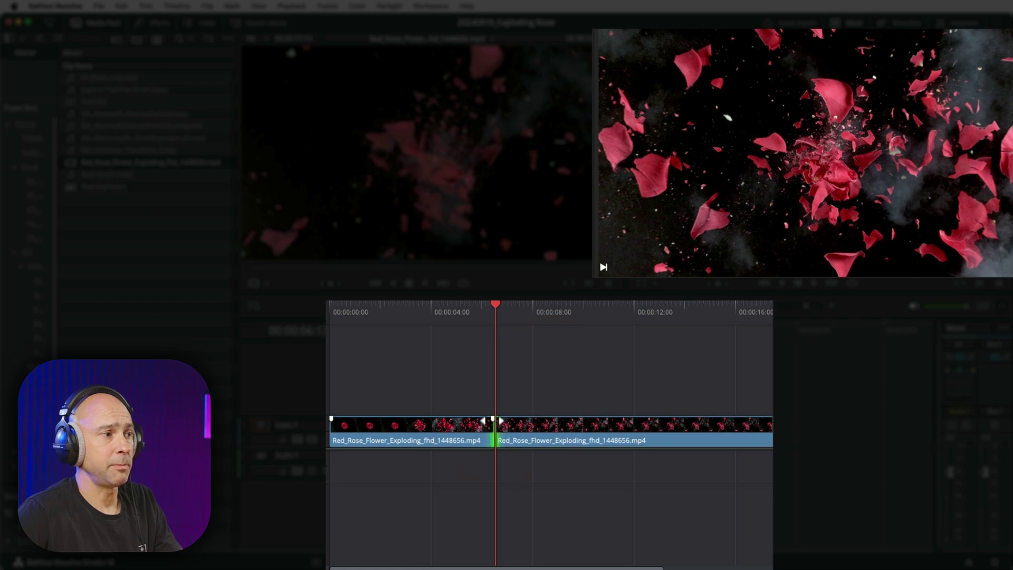
click(476, 312)
key(space)
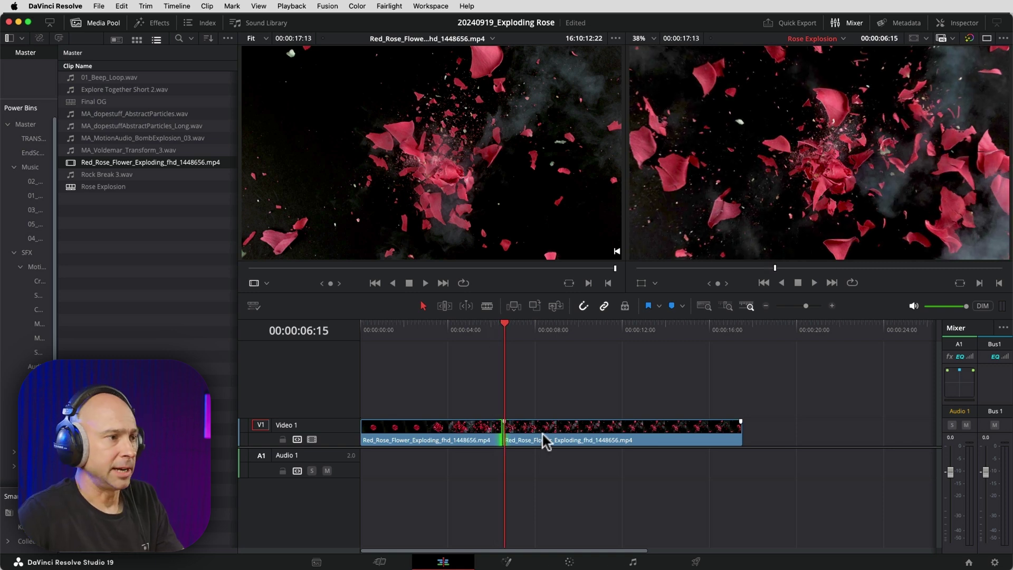
Move the clip's second part about 2 seconds later and place a copy of the first part above it on Video 2.
drag(543, 433, 596, 429)
click(460, 428)
drag(437, 433, 698, 400)
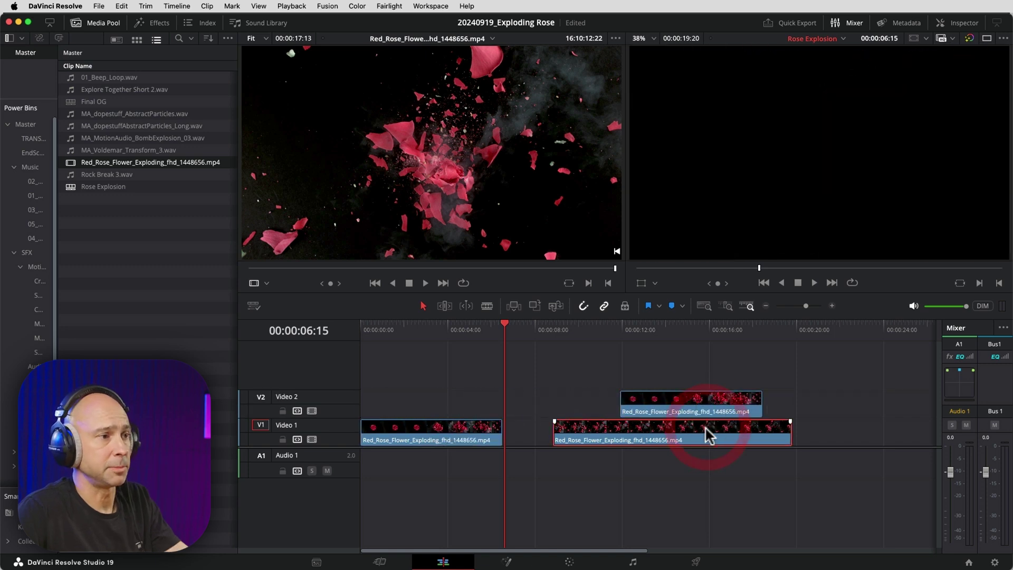
Set the speed change direction of the second clip on Video 1 to reverse.
click(679, 431)
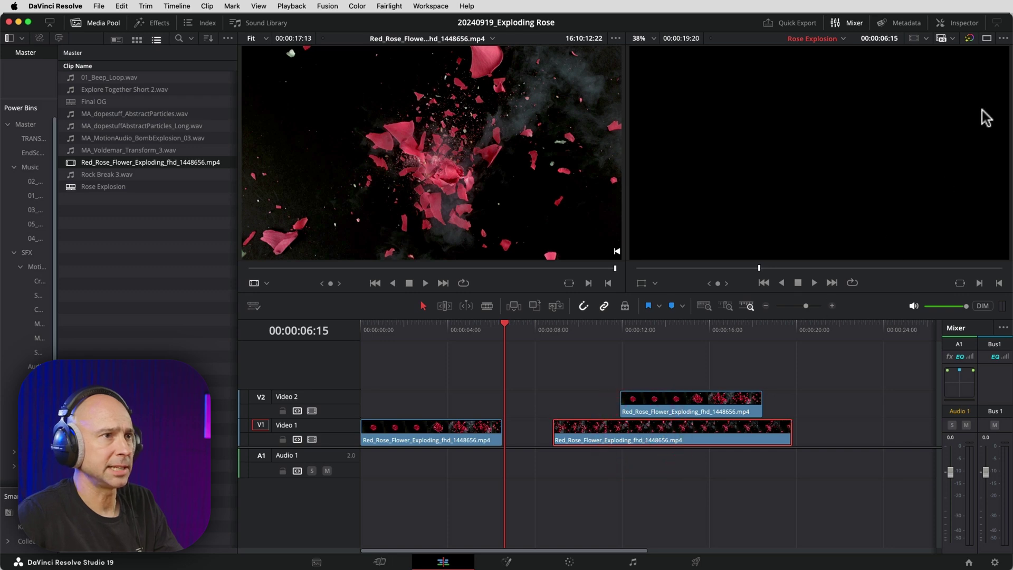
click(963, 25)
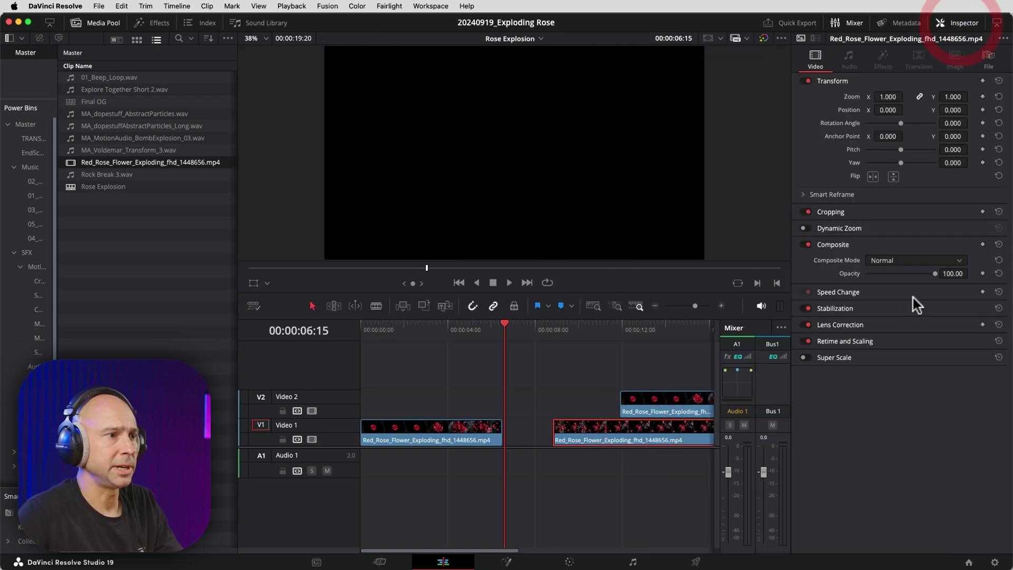
click(837, 294)
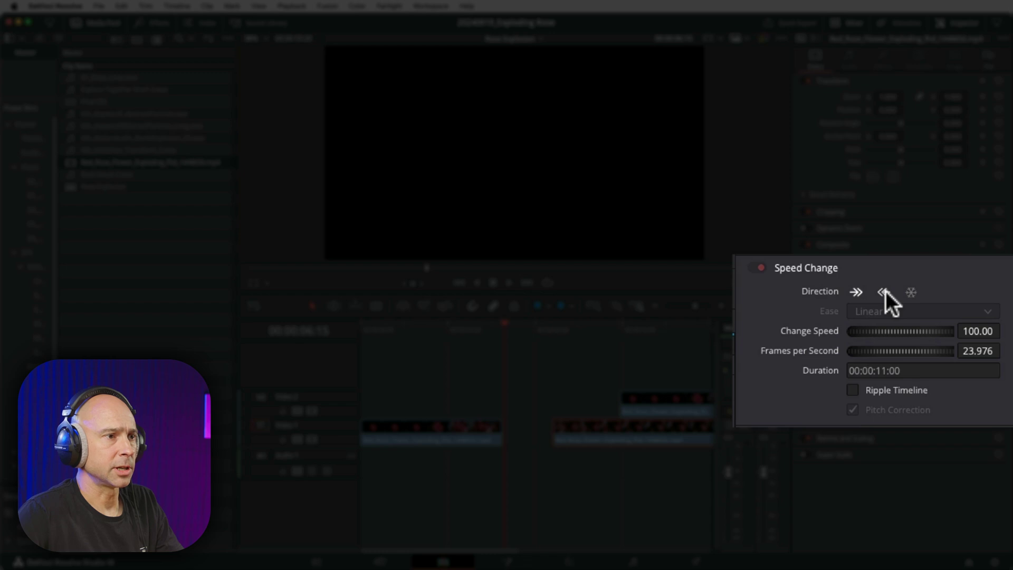
click(890, 309)
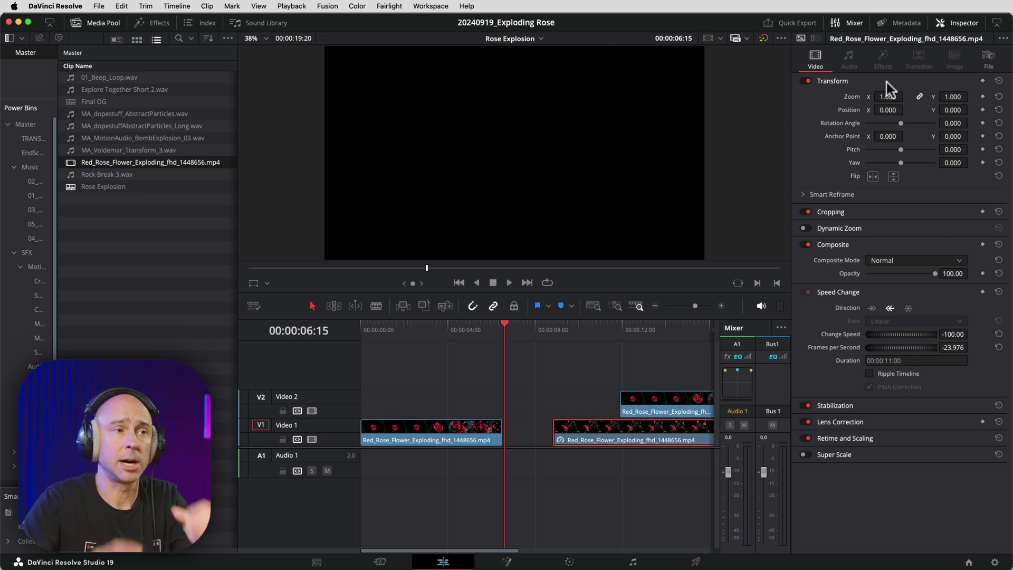
click(958, 23)
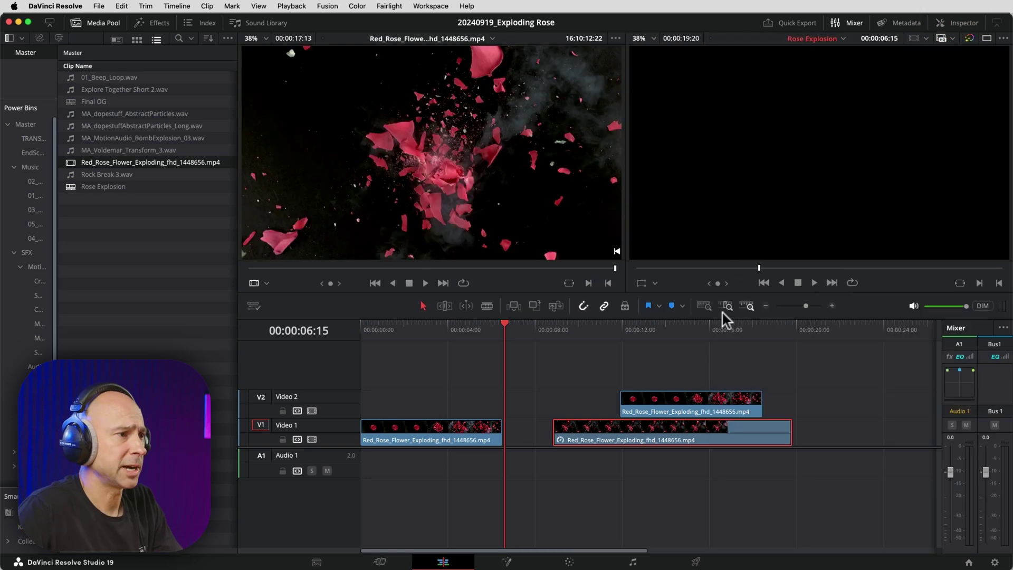
Look at the Reverse Speed option in the second clip's Change Clip Speed settings without changing anything.
right_click(580, 426)
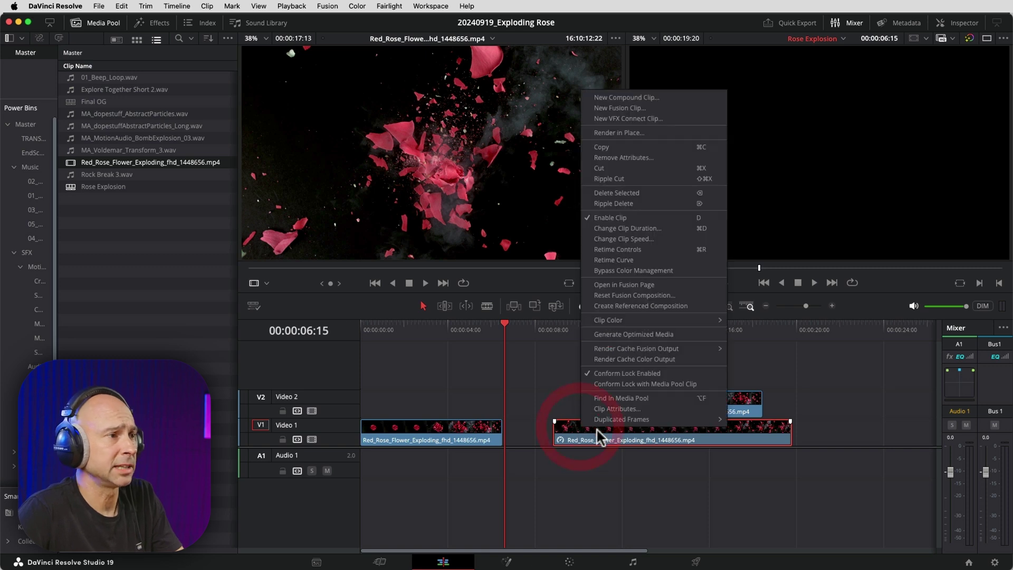
click(650, 242)
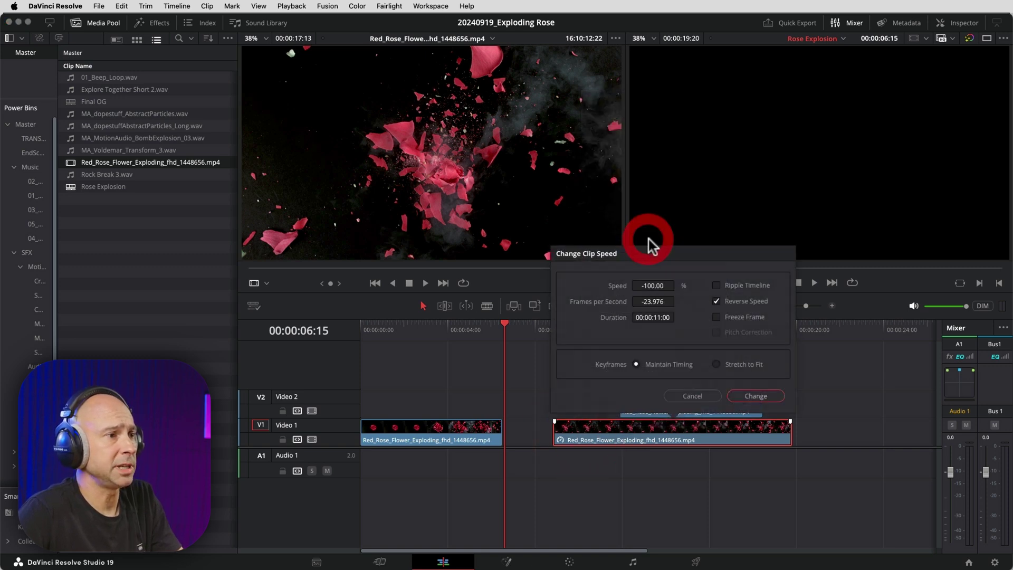
click(692, 396)
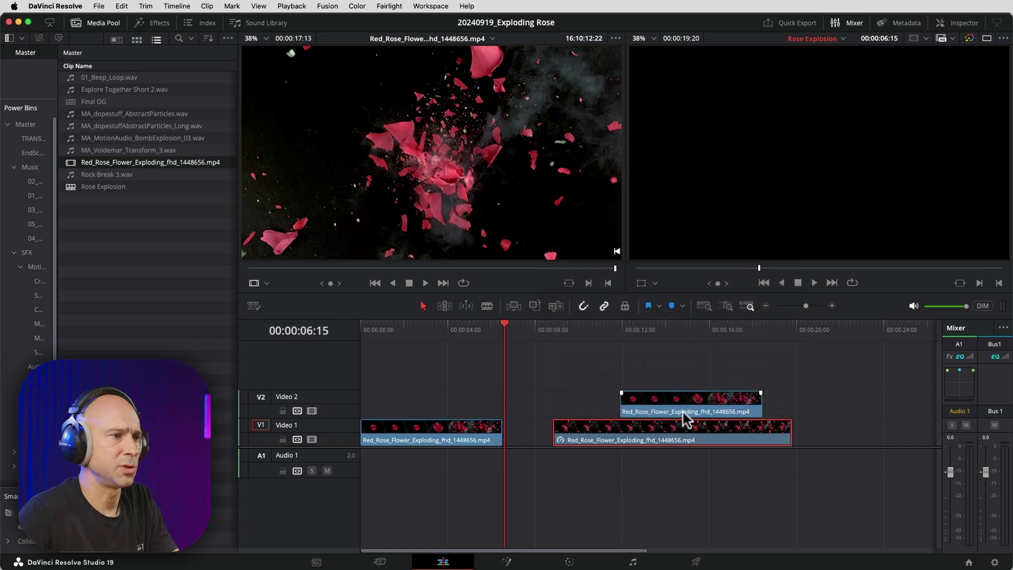
Extend the end of the reversed clip on Video 1 to 00:00:26:09 so it includes the intact rose.
click(655, 442)
click(738, 407)
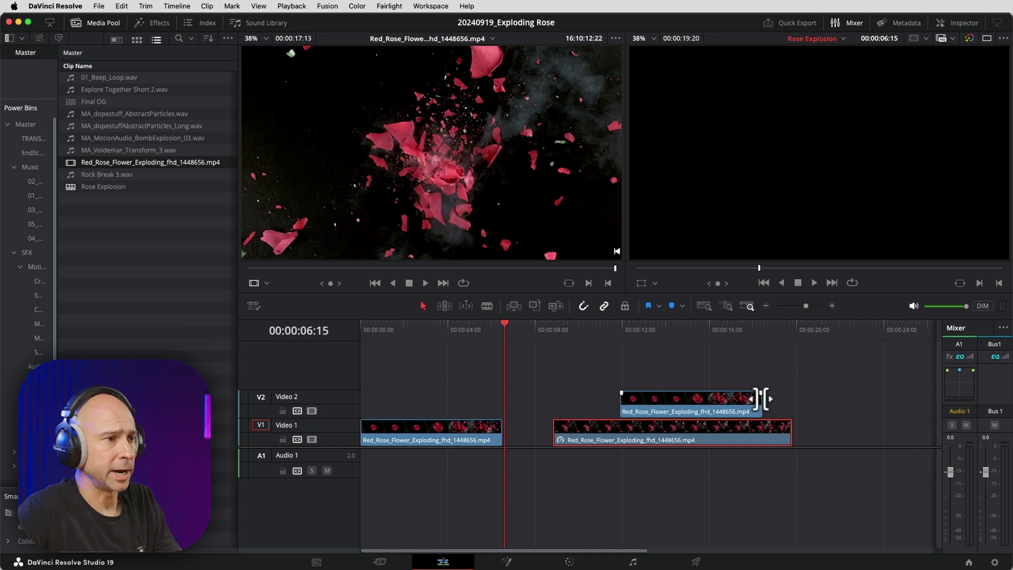
drag(786, 437, 855, 437)
Align the Video 2 copy with the reversed clip's end and trim the reversed clip's start to match the copy's start.
drag(579, 414, 746, 402)
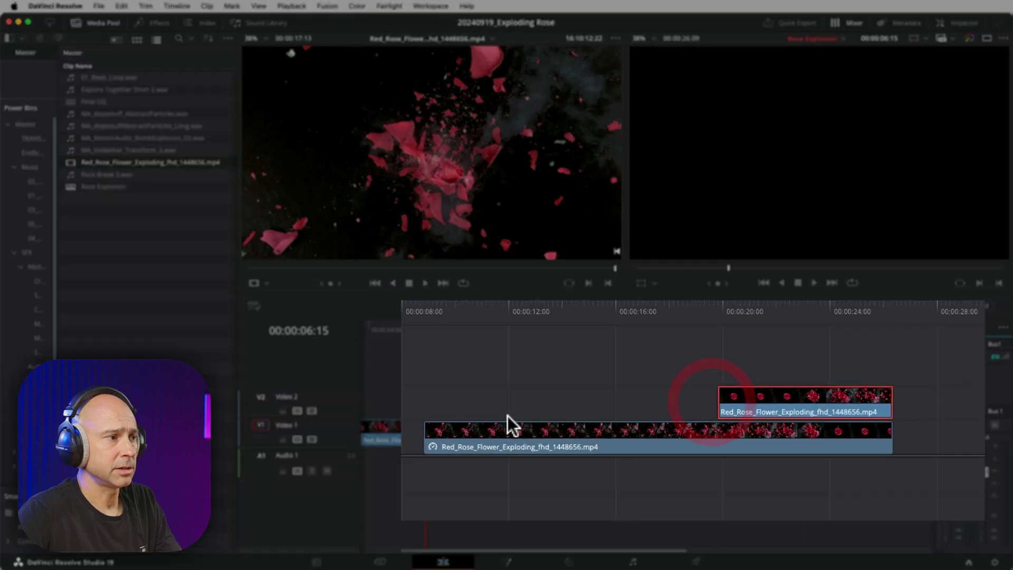
drag(475, 432, 746, 447)
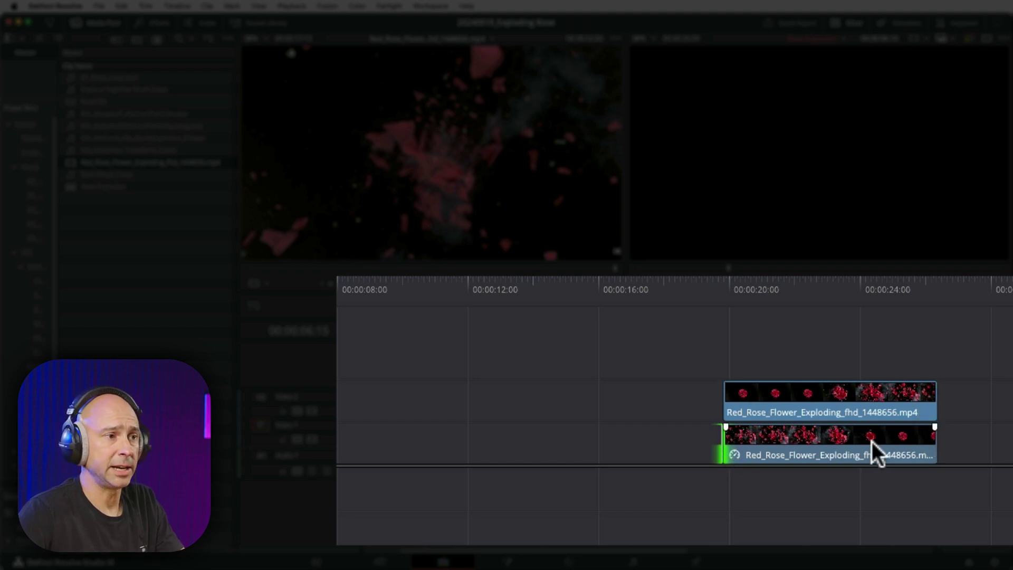
Move the reversed clip back against the end of the first clip and play across the join.
drag(868, 435, 425, 451)
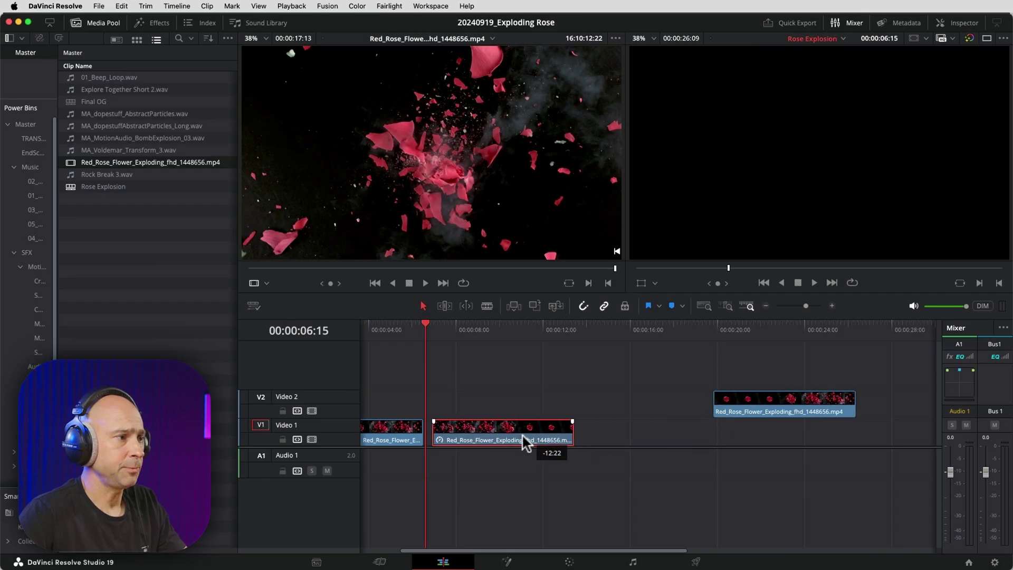
scroll(490, 371, left, 3)
click(472, 324)
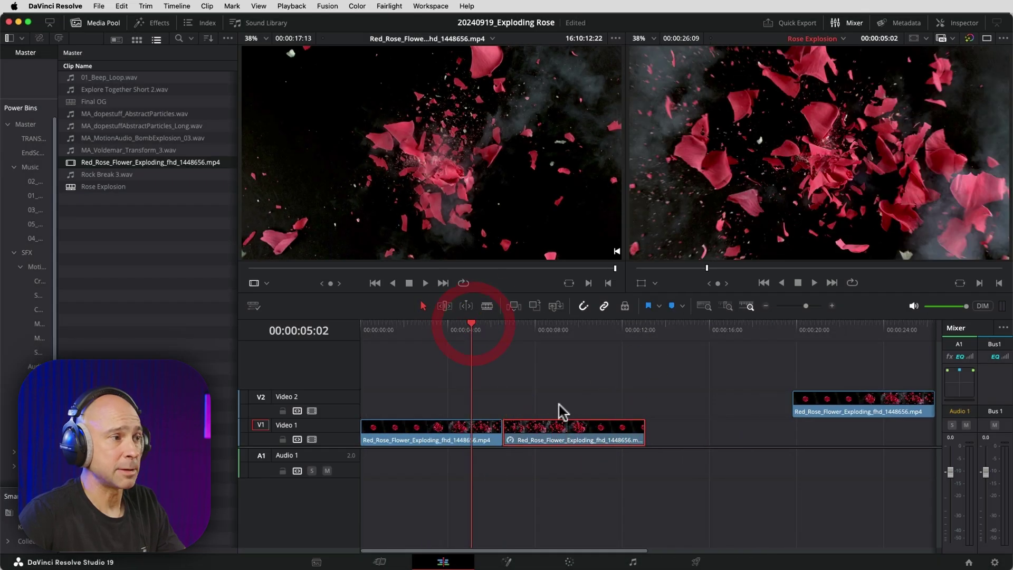
key(space)
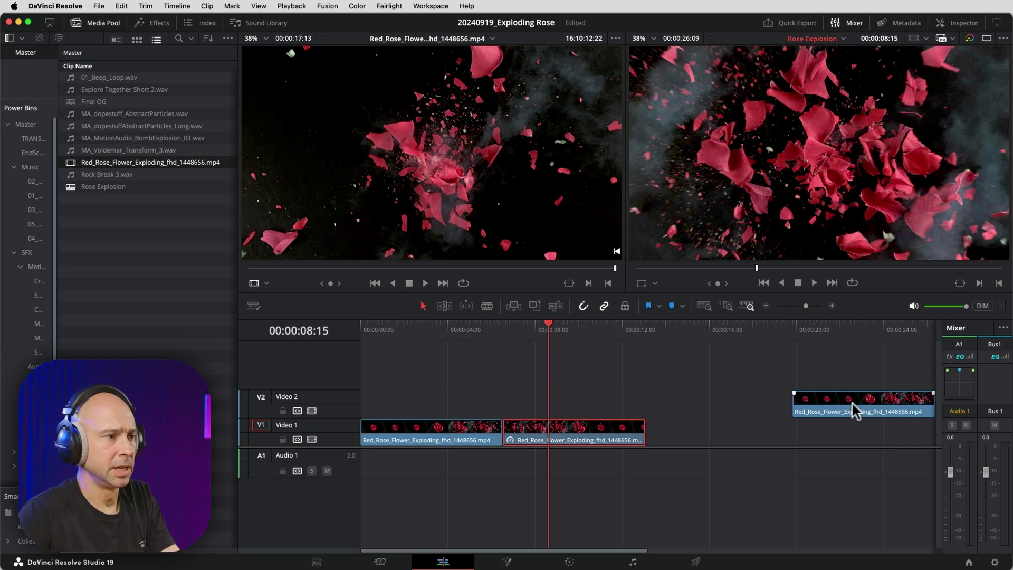
Delete the guide copy from Video 2 and play the timeline from its start.
click(866, 406)
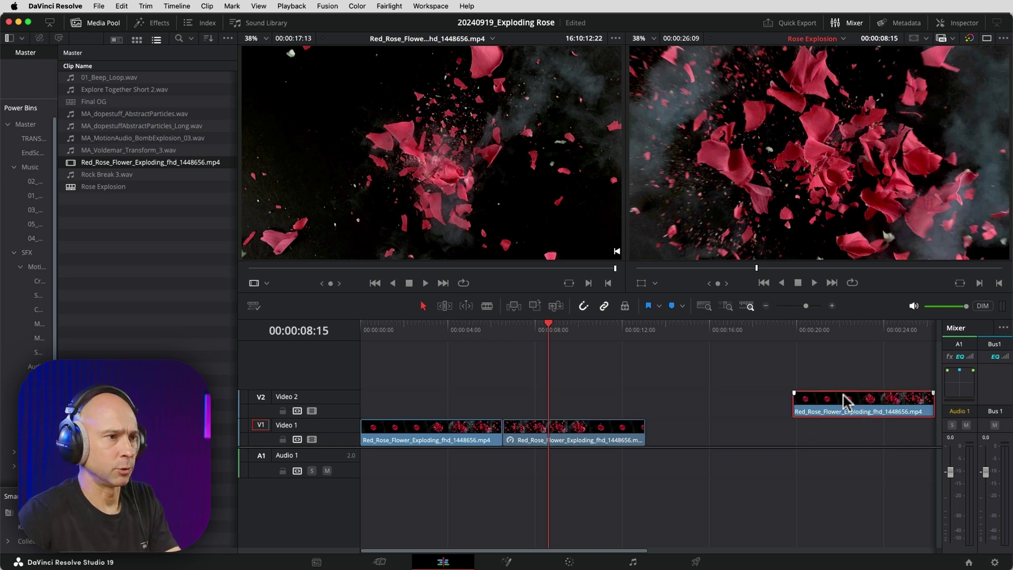
key(Delete)
click(559, 435)
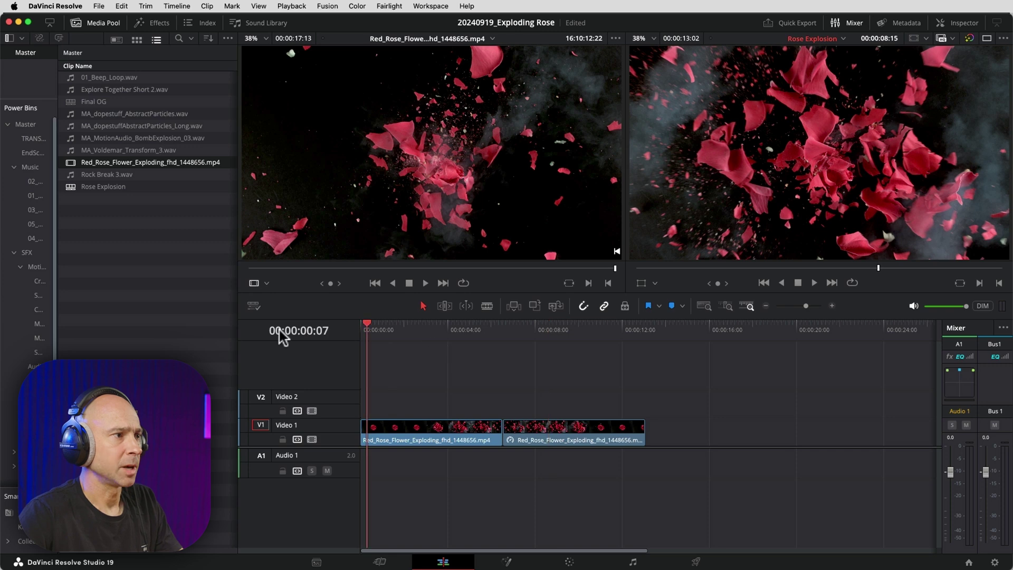
key(Home)
key(space)
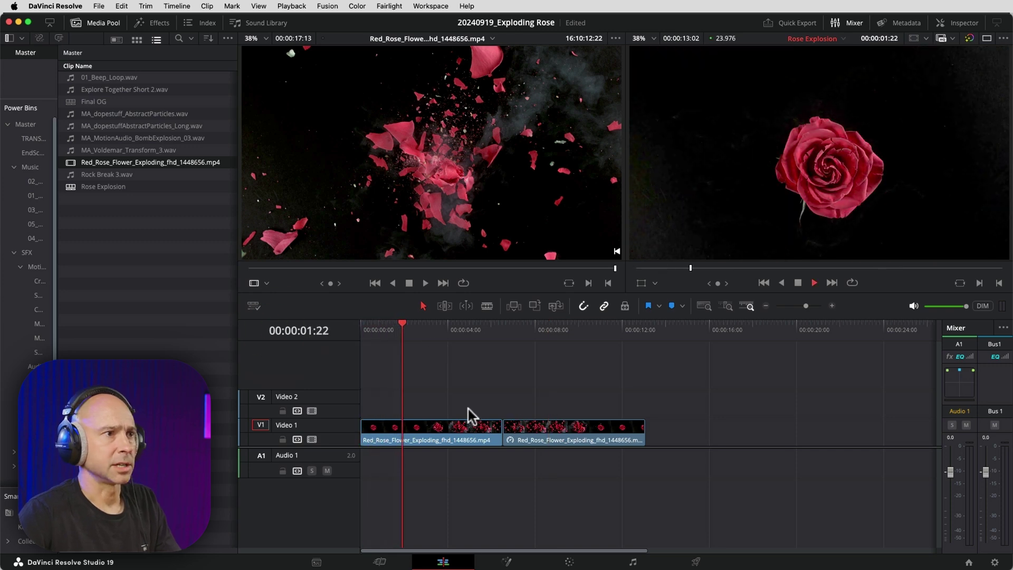
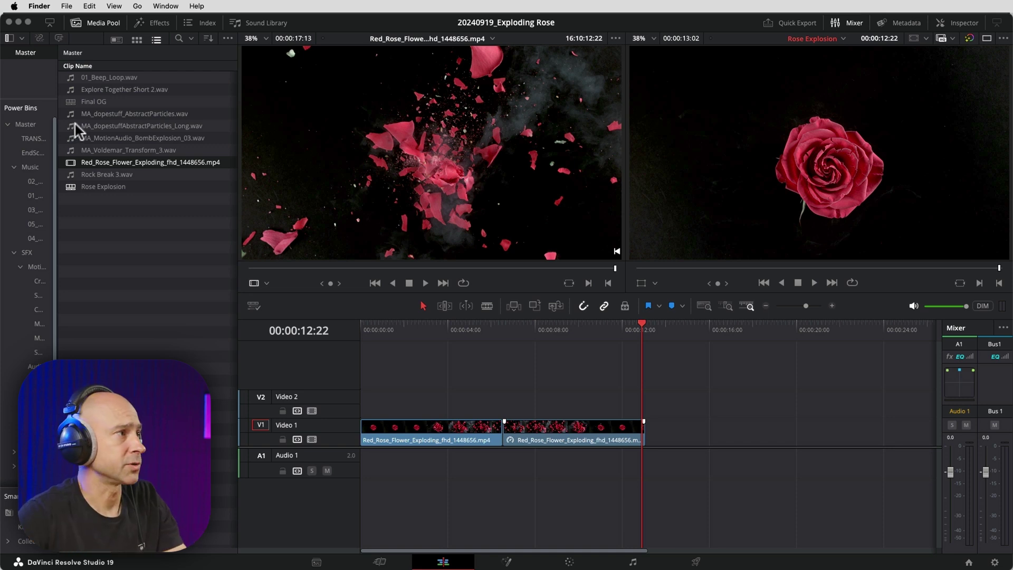
Audition MA_MotionAudio_BombExplosion_03.wav in the source viewer.
click(131, 138)
double_click(69, 138)
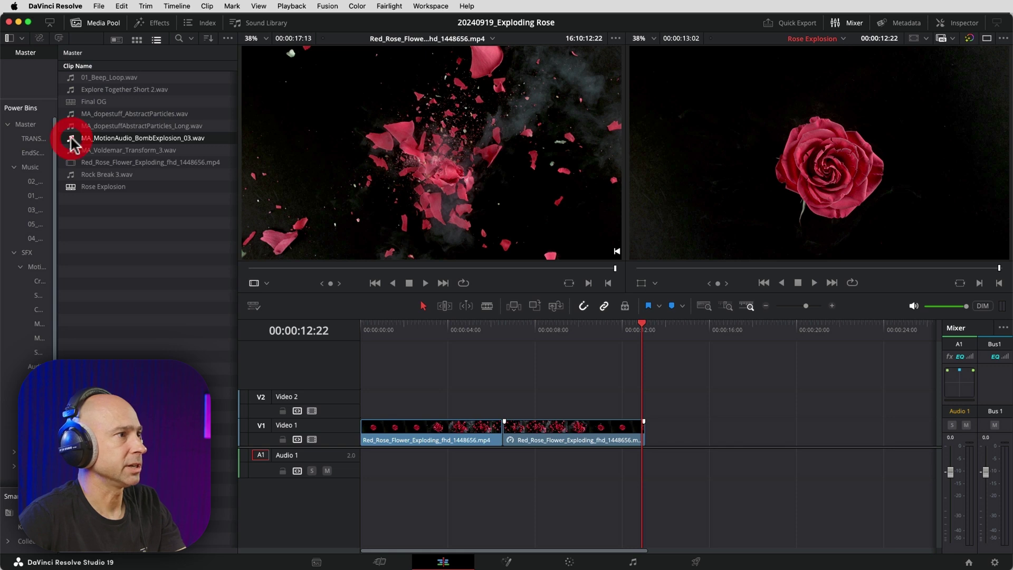
drag(272, 267, 179, 276)
key(space)
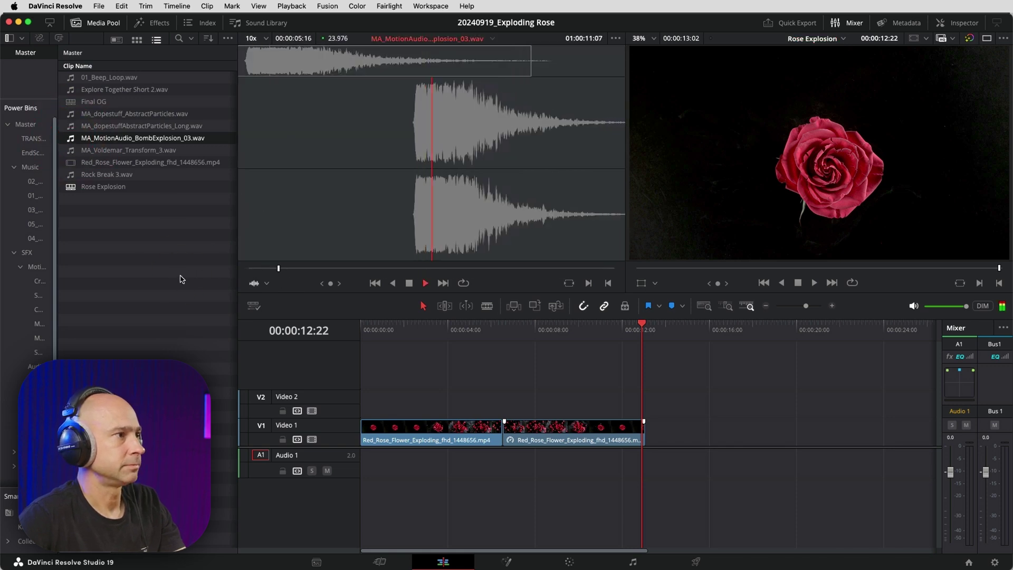
key(space)
Add MA_MotionAudio_BombExplosion_03.wav to Audio 1 and align the start of its blast with the rose's explosion at 00:00:02:05.
drag(142, 138, 438, 462)
click(421, 324)
drag(422, 324, 423, 327)
key(j)
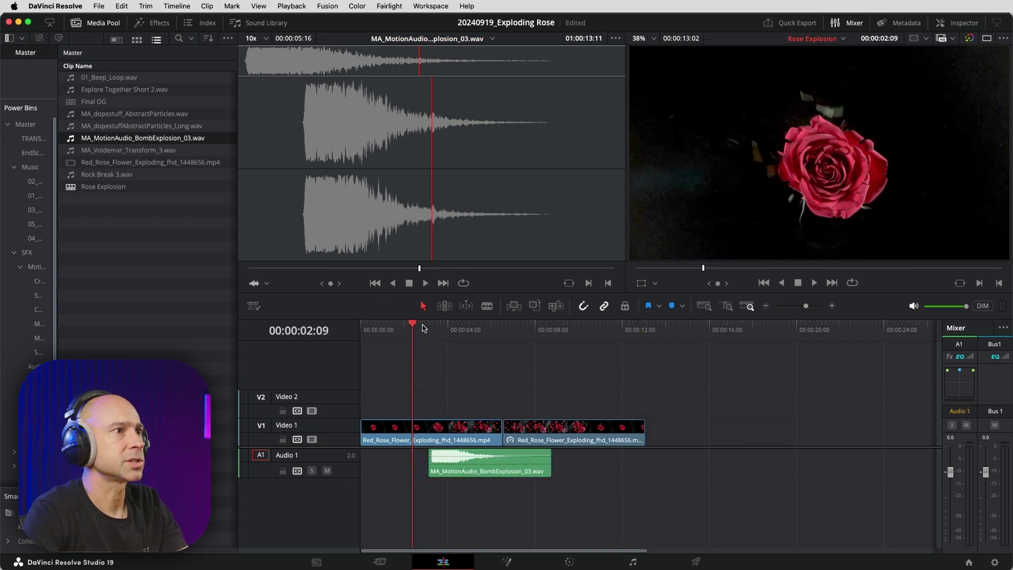
key(Right)
key(Right)
key(Left)
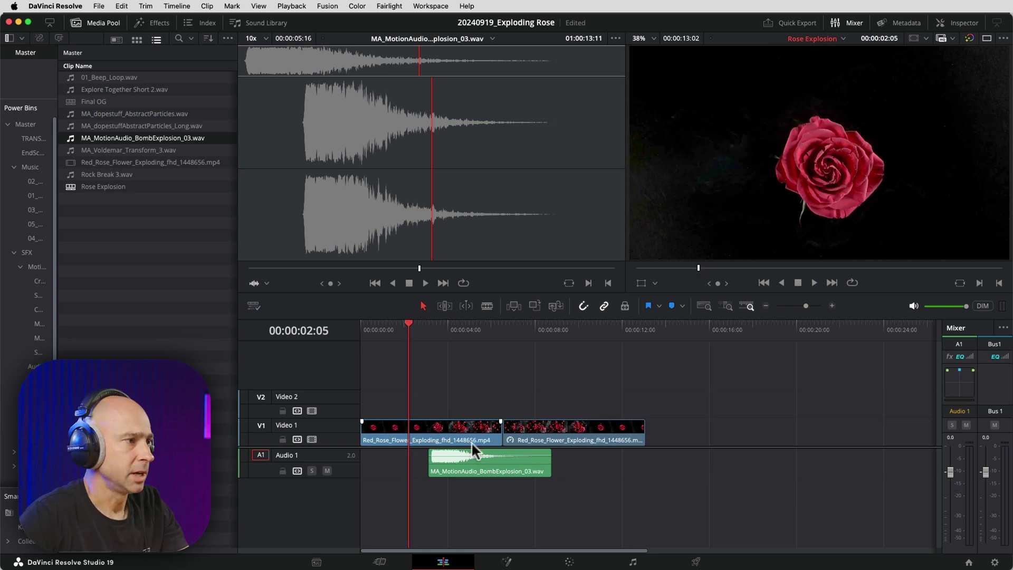
key(super+equal)
key(super+equal)
drag(642, 483, 576, 464)
Rename the Audio 1 track as Explosion.
double_click(288, 456)
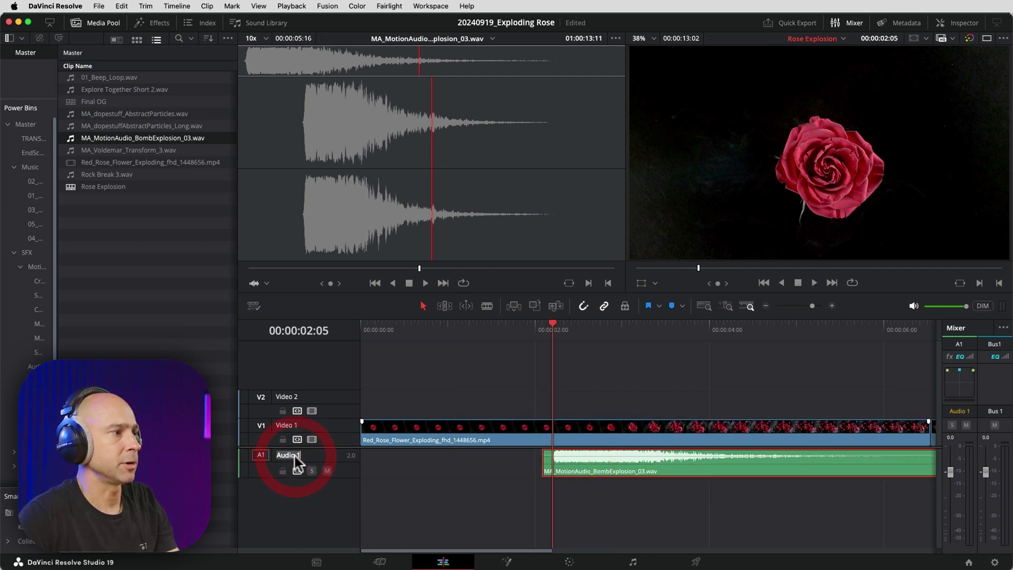
text(Explosion)
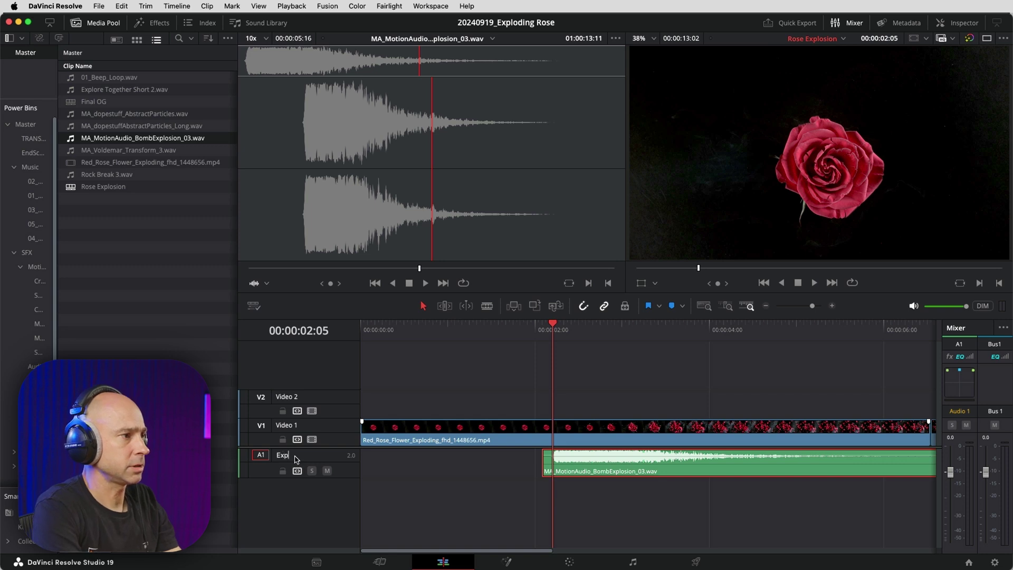
key(Return)
Play the timeline from 00:00:01:13 to check the explosion sound against the picture.
click(494, 328)
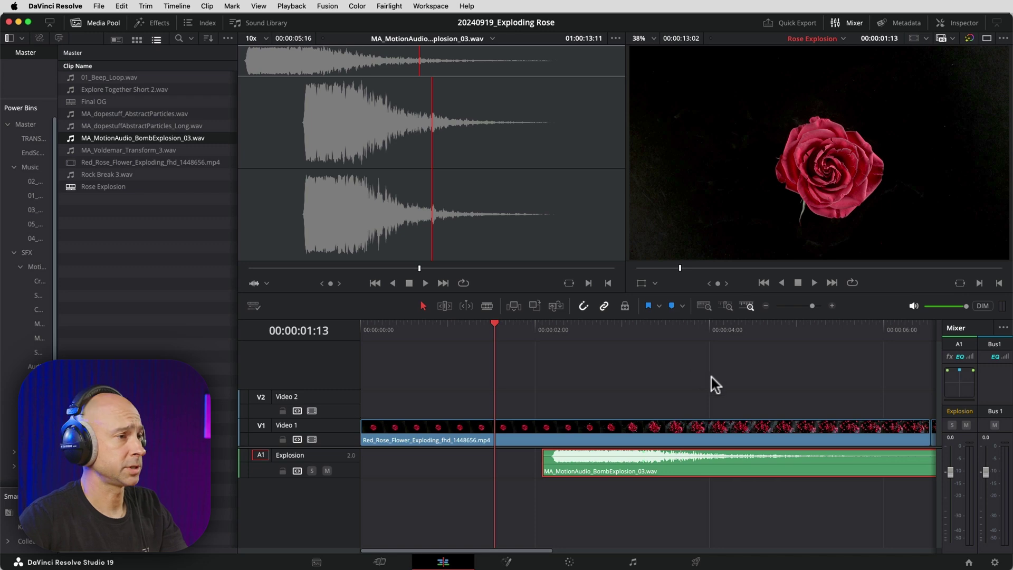
click(606, 378)
key(space)
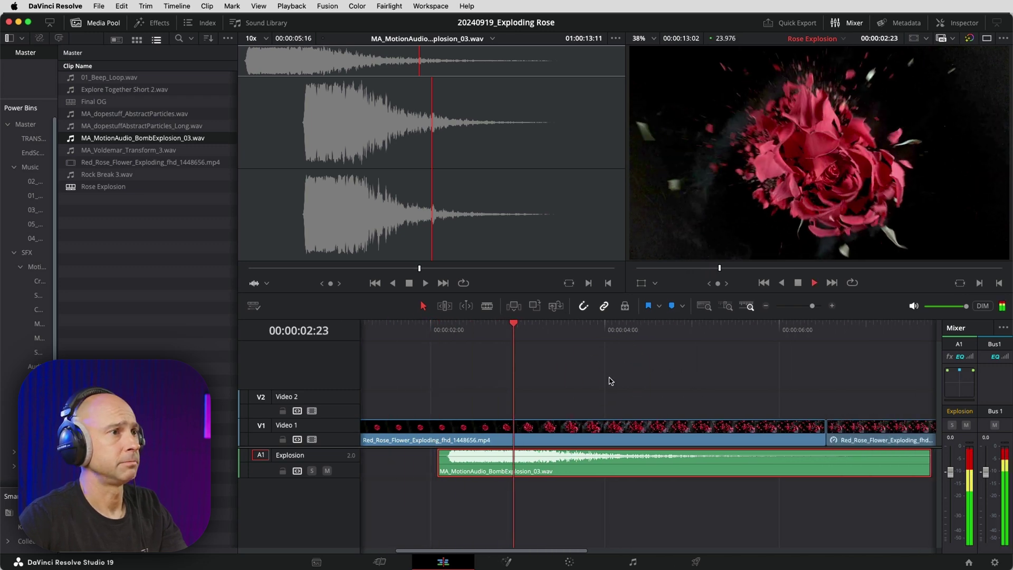
click(438, 327)
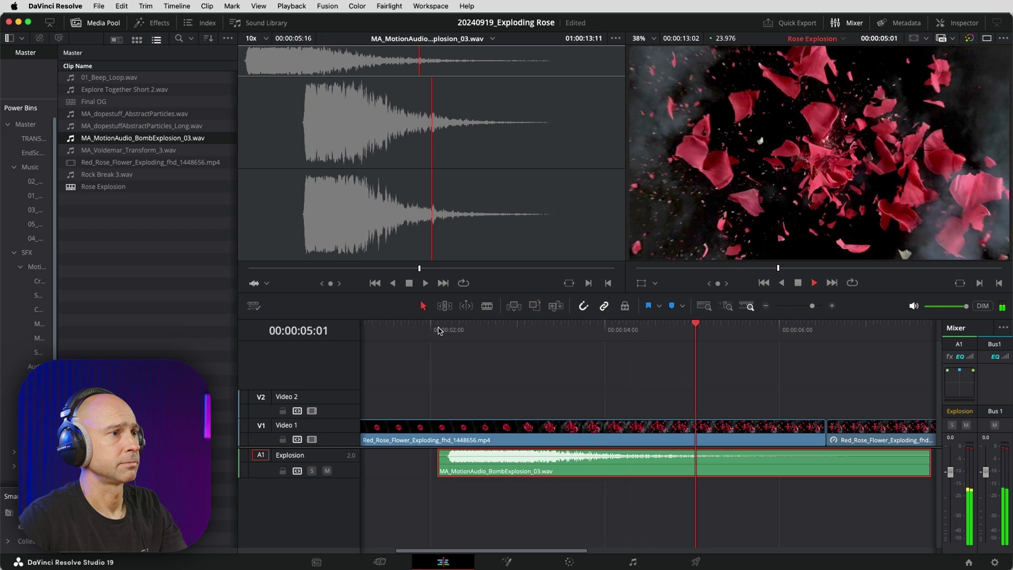
key(space)
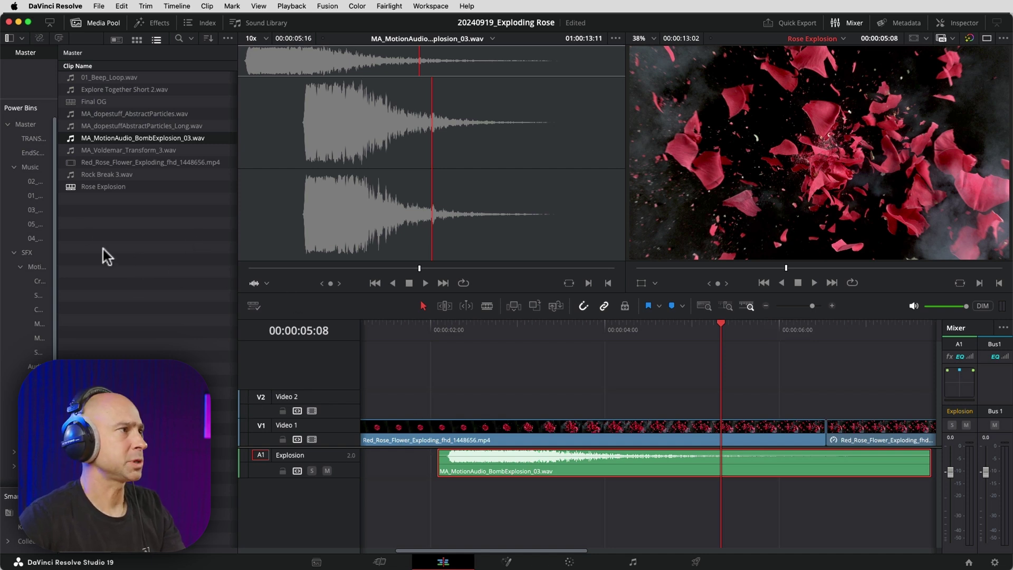
Audition 01_Beep_Loop.wav from its beginning in the source viewer.
click(72, 77)
key(Home)
click(230, 271)
key(space)
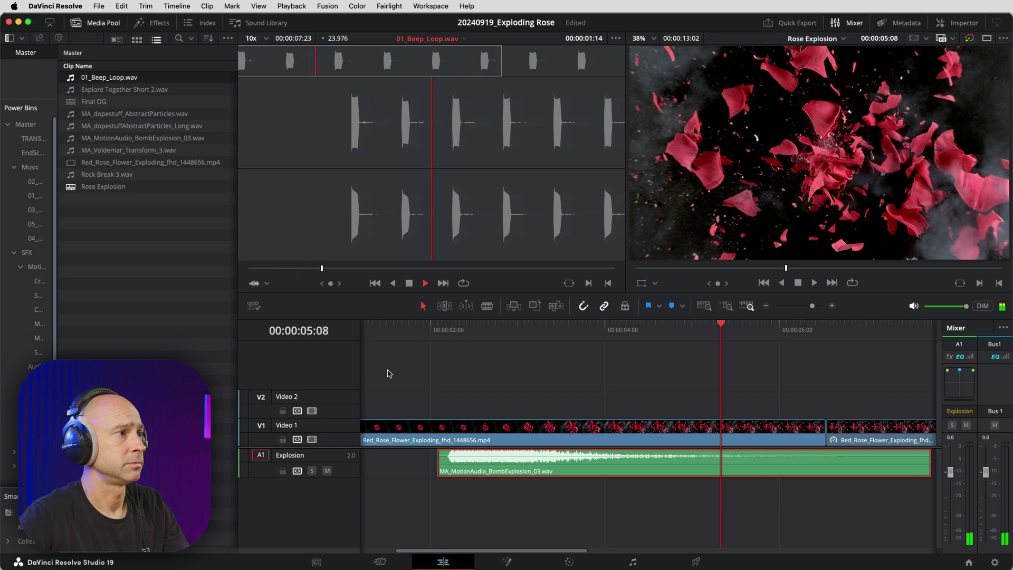
key(space)
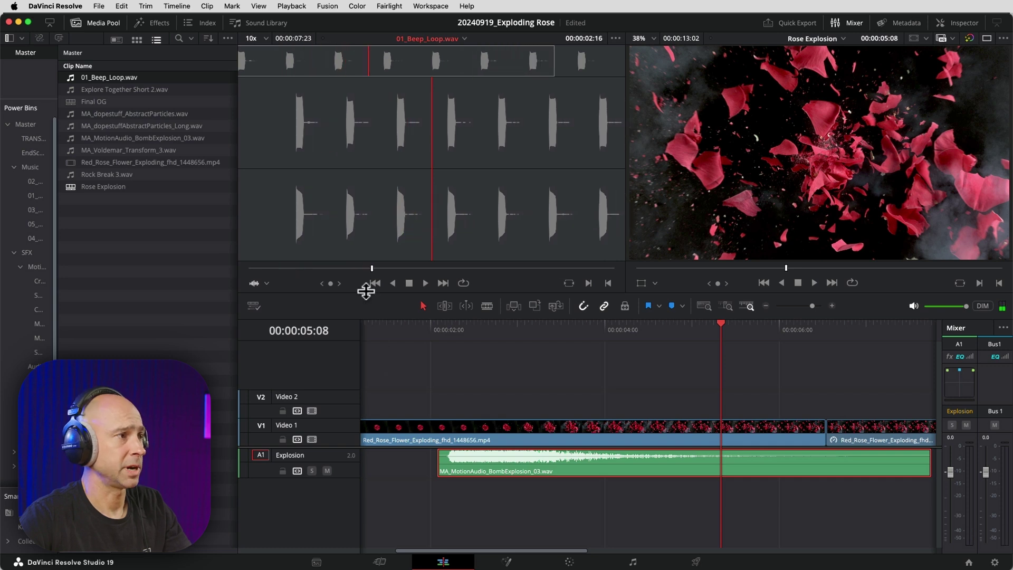
Add 01_Beep_Loop.wav at the very start of a new Audio 2 track and lower its clip volume.
drag(356, 495, 366, 514)
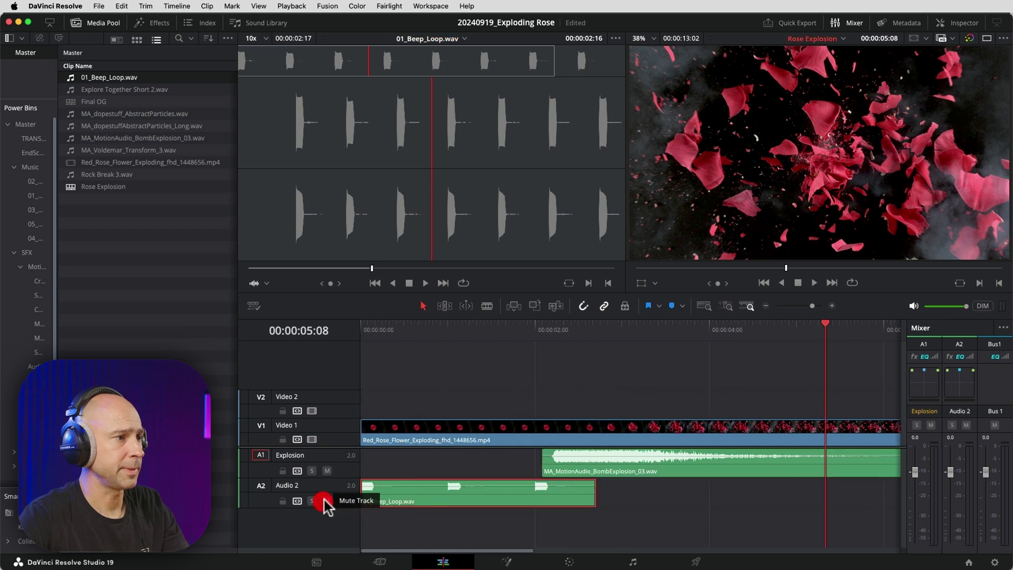
click(271, 333)
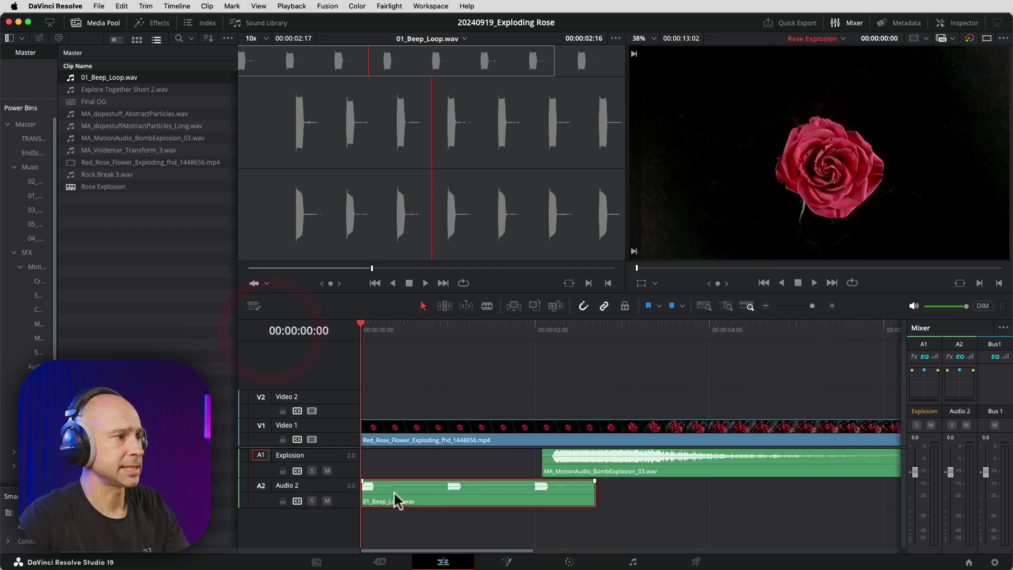
mouse_move(399, 478)
mouse_down()
mouse_move(399, 491)
mouse_move(395, 482)
mouse_up()
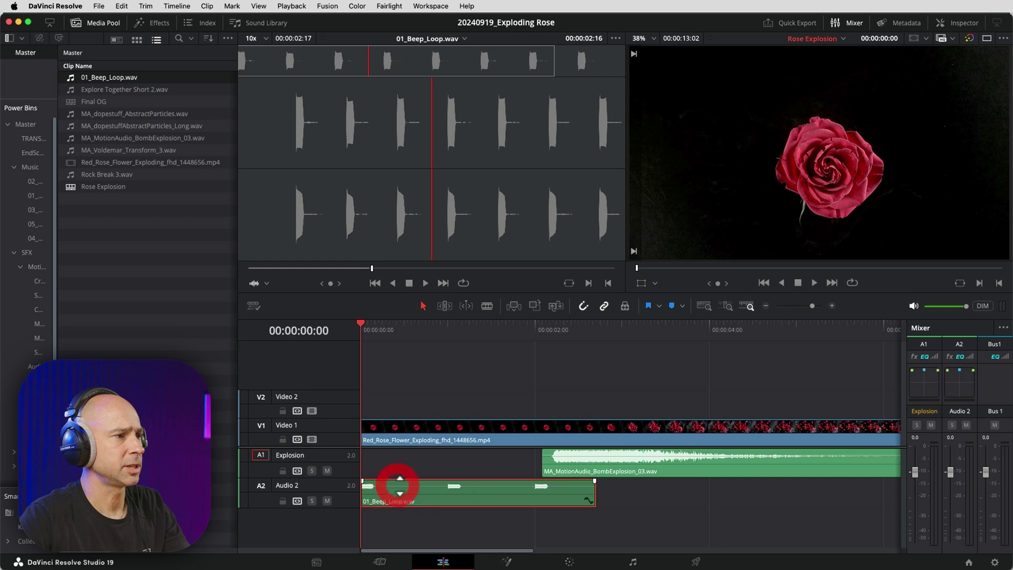
Play the timeline from 00:00:00:00 to check the beeps leading into the explosion.
key(space)
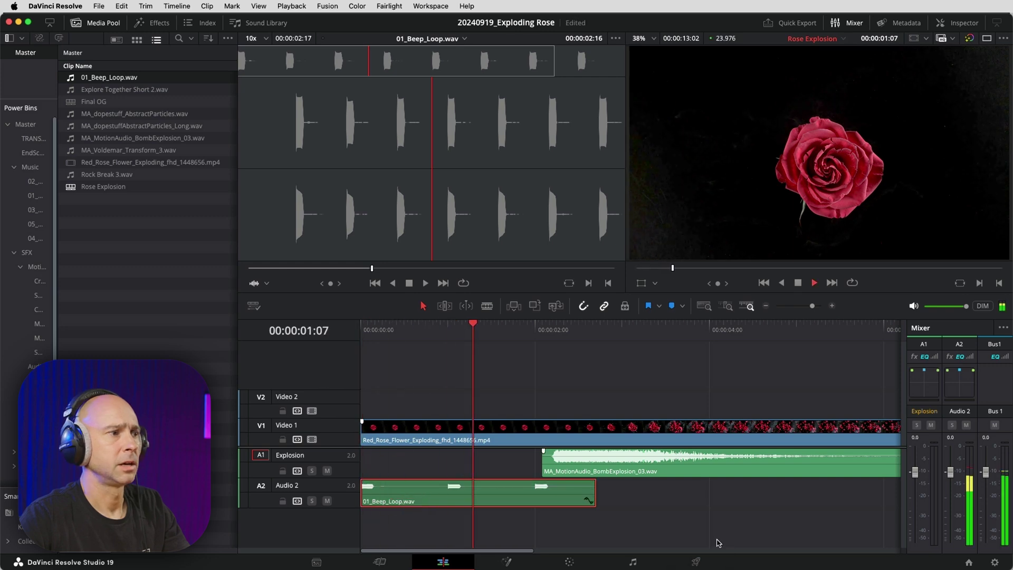
key(space)
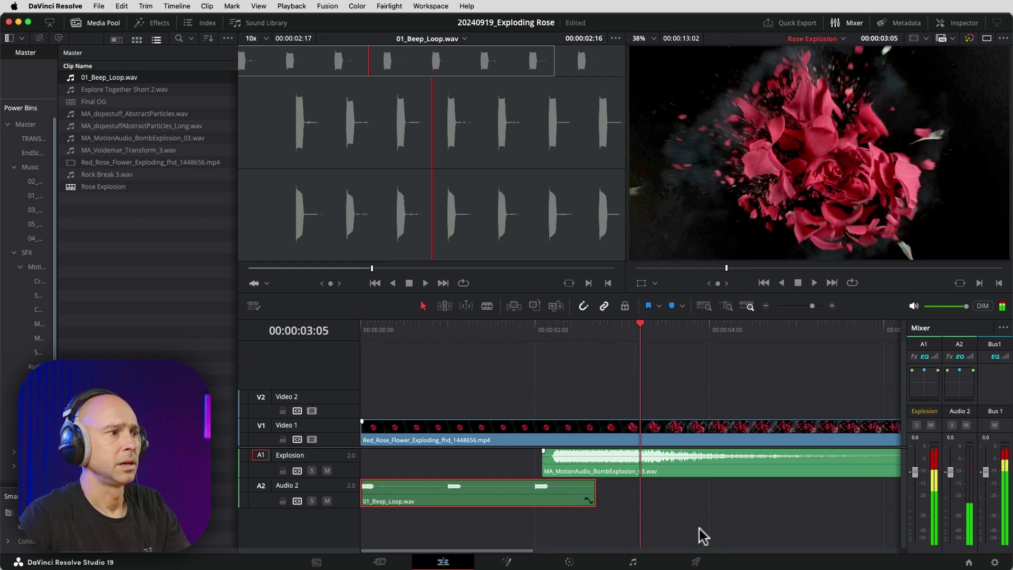
Shift both rose clips and MA_MotionAudio_BombExplosion_03.wav eight frames later, leaving the beep clip in place.
click(765, 306)
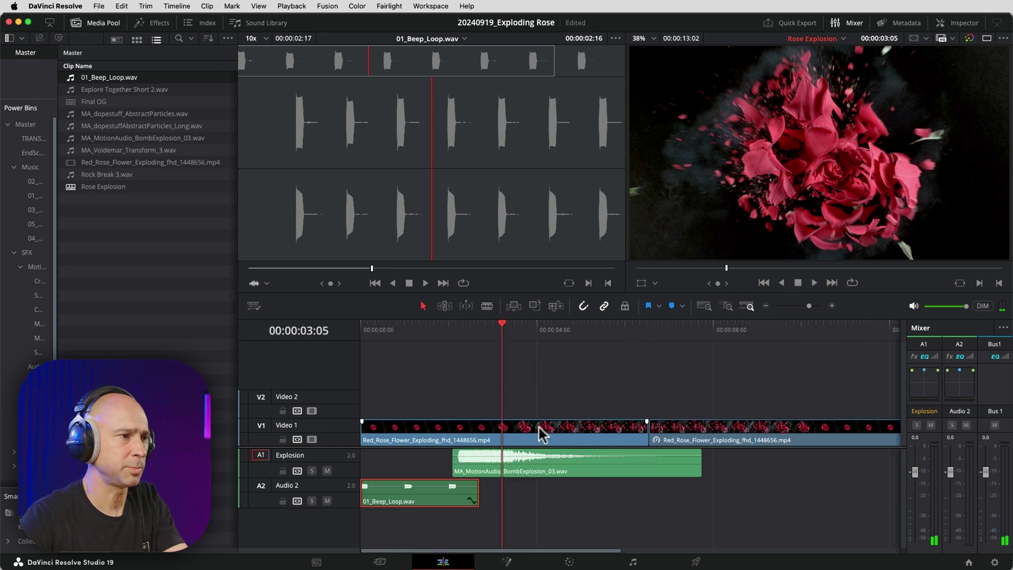
drag(686, 402, 582, 473)
key(shift+period)
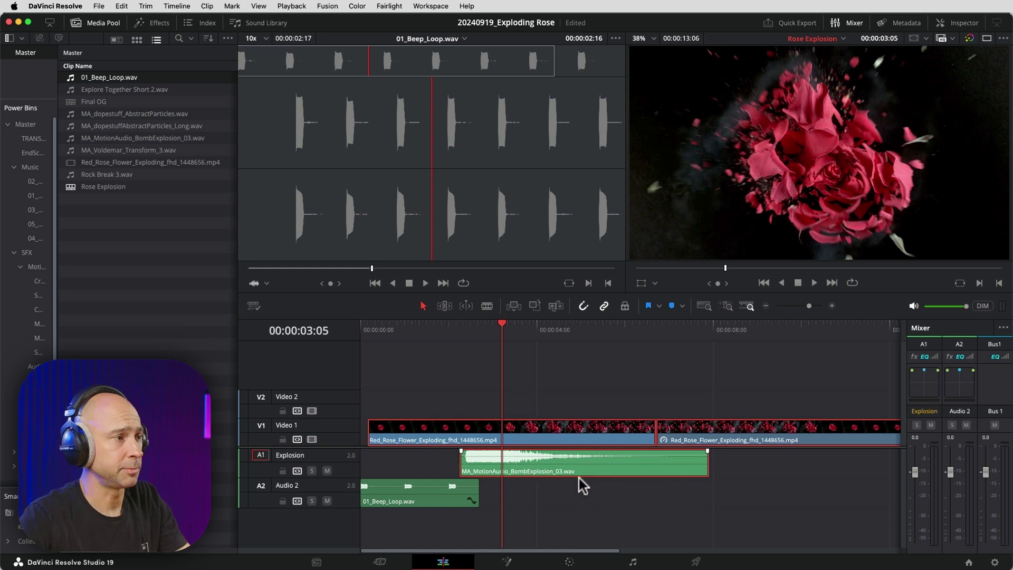
key(period)
key(period)
key(period)
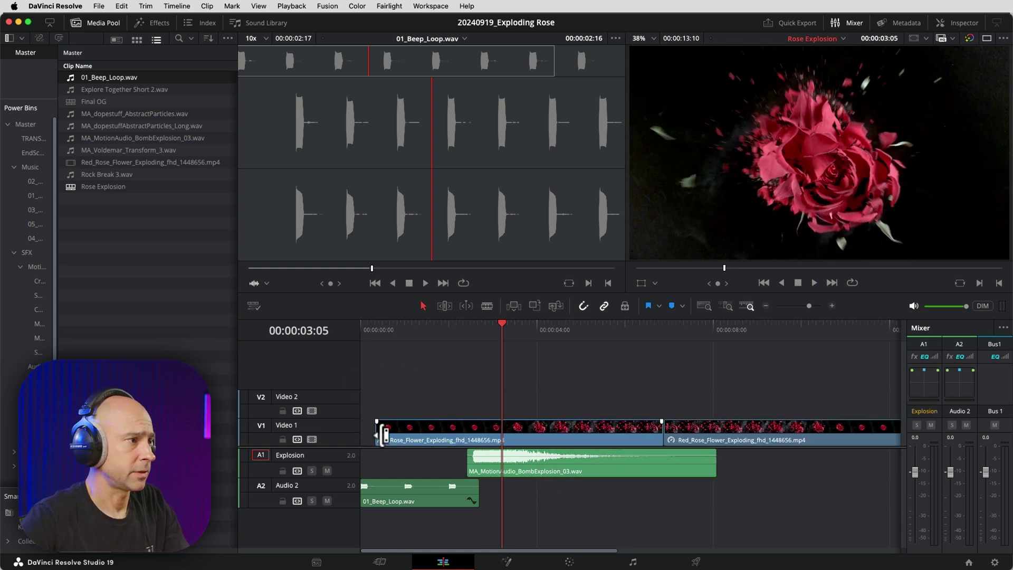
Add a short fade-in to the start of the first rose clip on Video 1.
click(376, 421)
drag(378, 421, 409, 420)
click(368, 385)
Play the timeline from the start and scrub through the explosion up to 00:00:03:16 to check the timing.
key(Home)
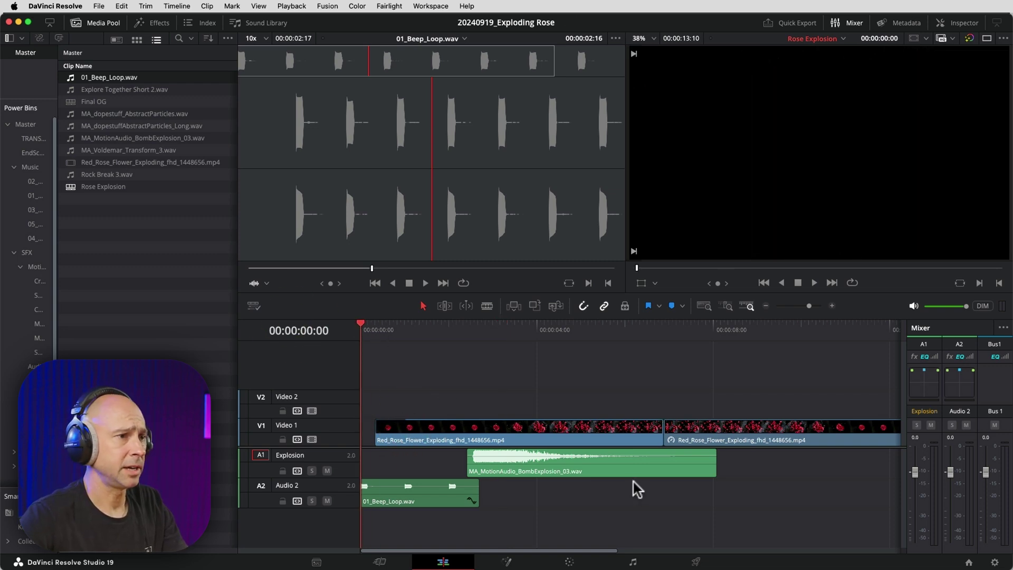
key(space)
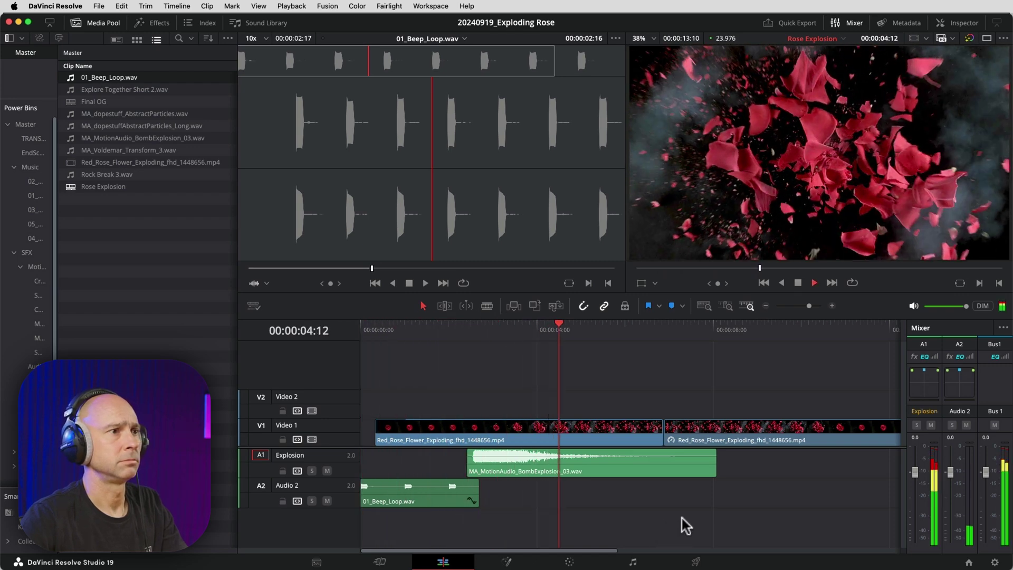
click(460, 329)
drag(460, 329, 521, 330)
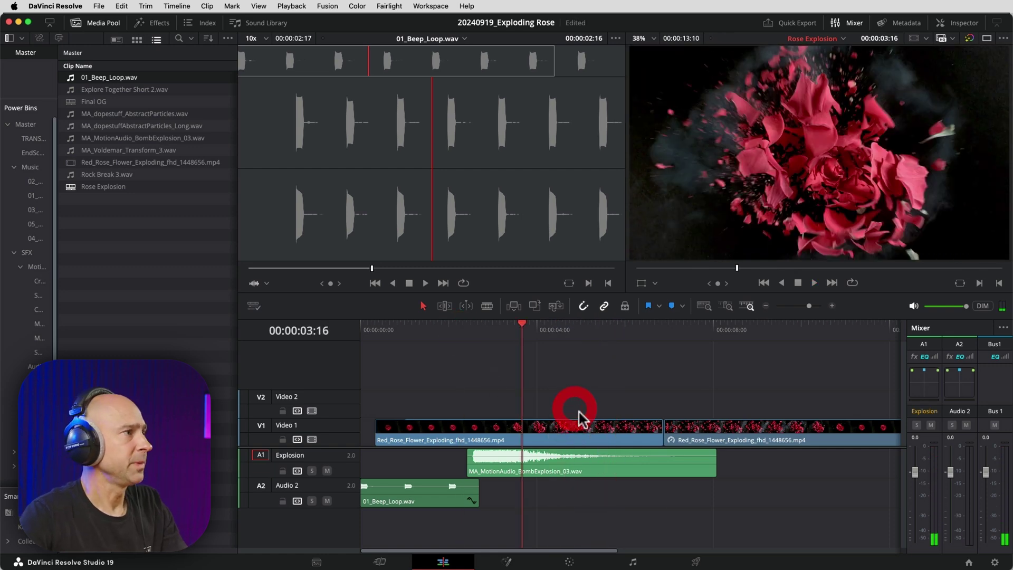
Audition Rock Break 3.wav in the source viewer and add it to a new Audio 3 track just after the explosion starts.
key(Down)
key(Down)
key(Down)
key(Down)
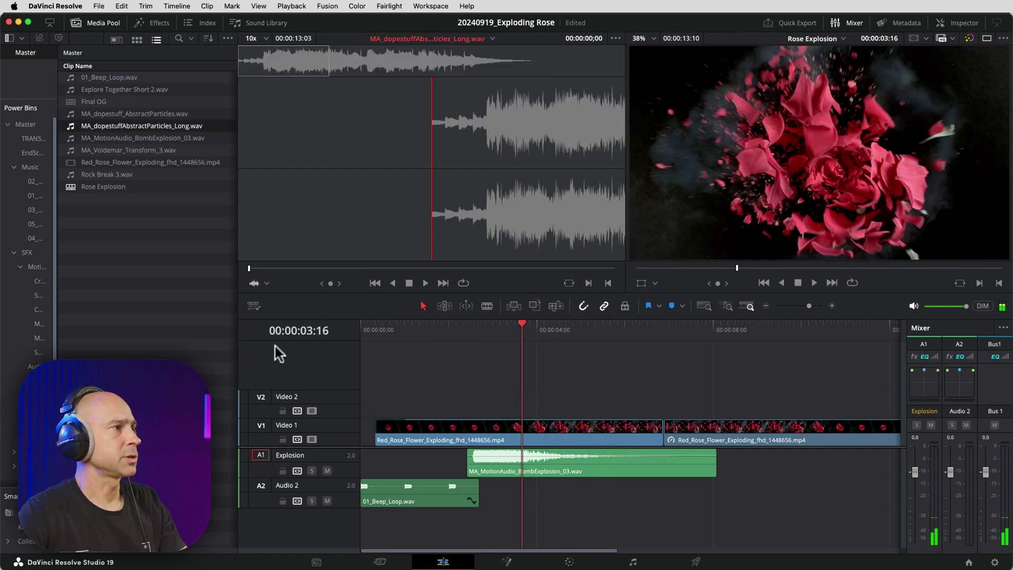
click(73, 176)
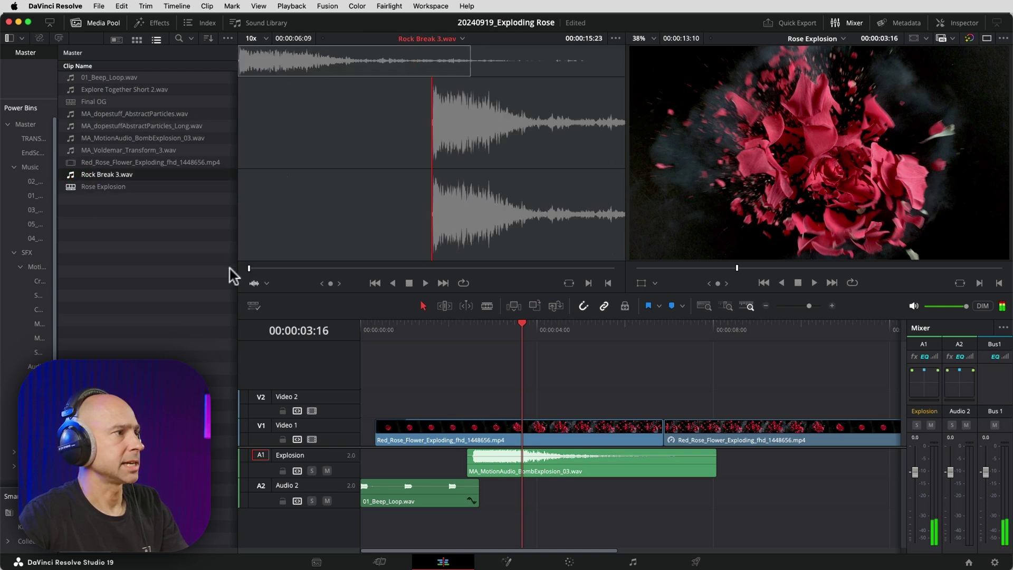
key(space)
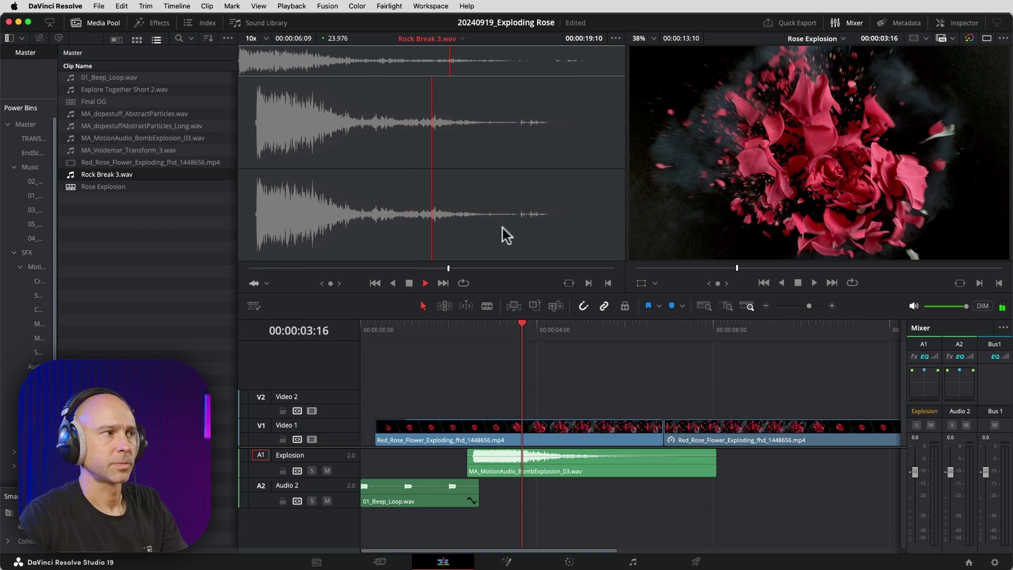
key(space)
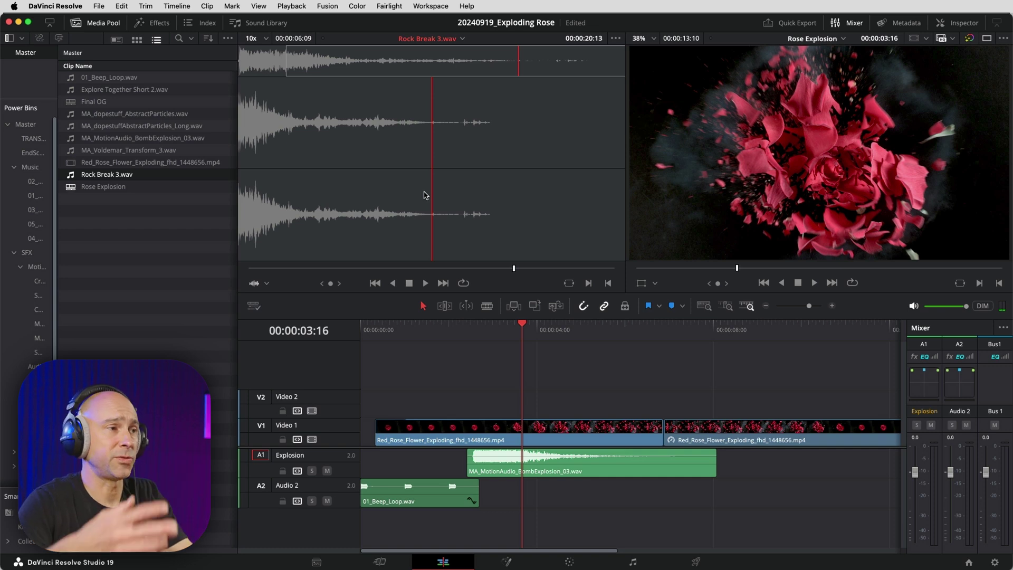
drag(420, 261, 481, 538)
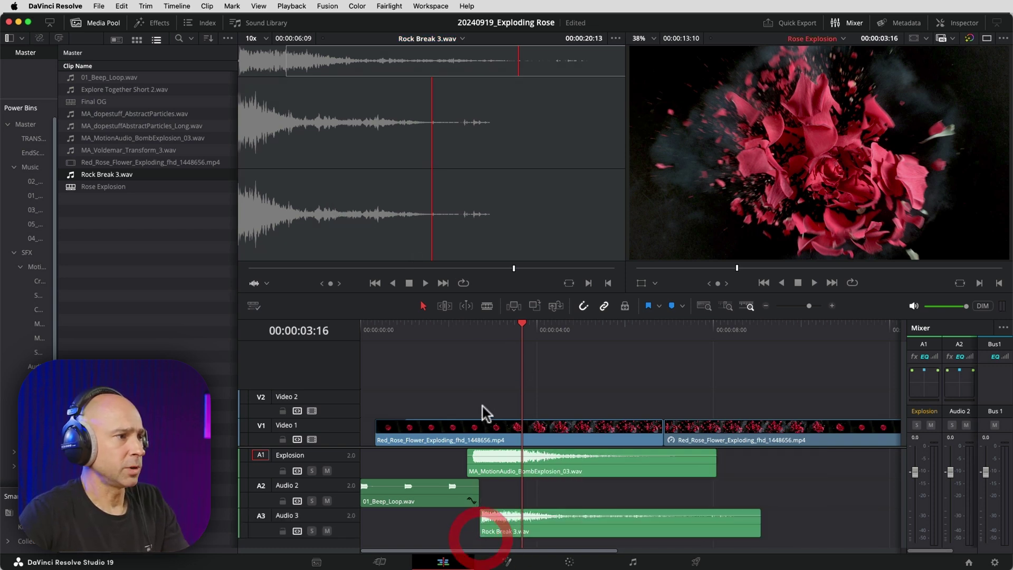
Check the blast against the picture and nudge MA_MotionAudio_BombExplosion_03.wav two frames later to match the rose's first burst at 00:00:02:16.
click(468, 328)
click(832, 305)
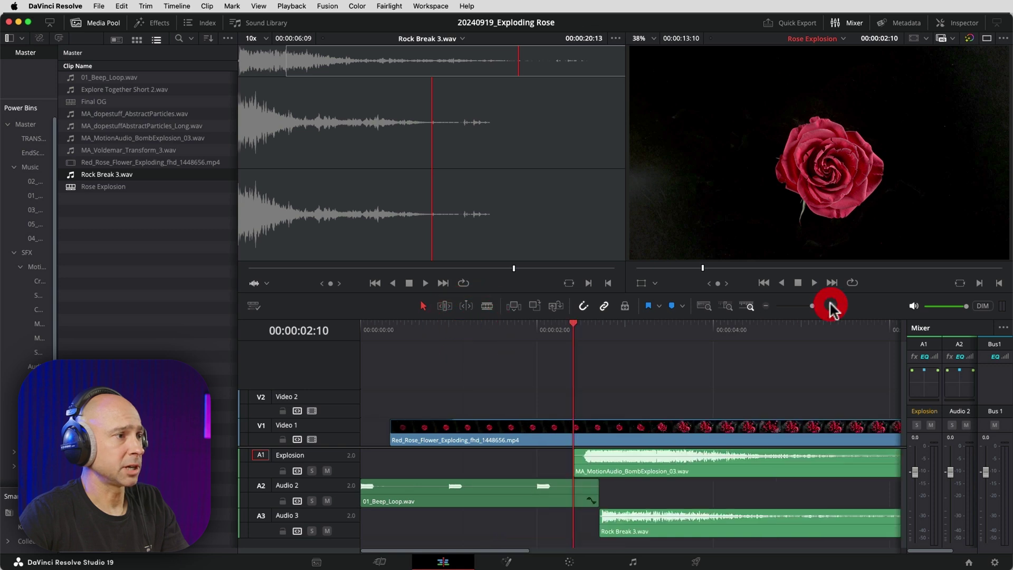
click(663, 467)
key(space)
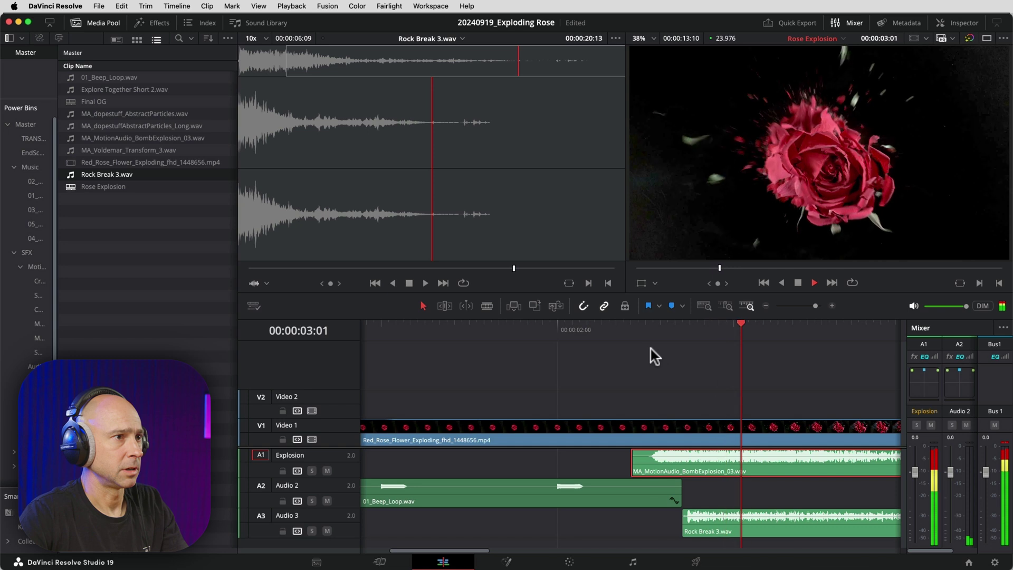
key(space)
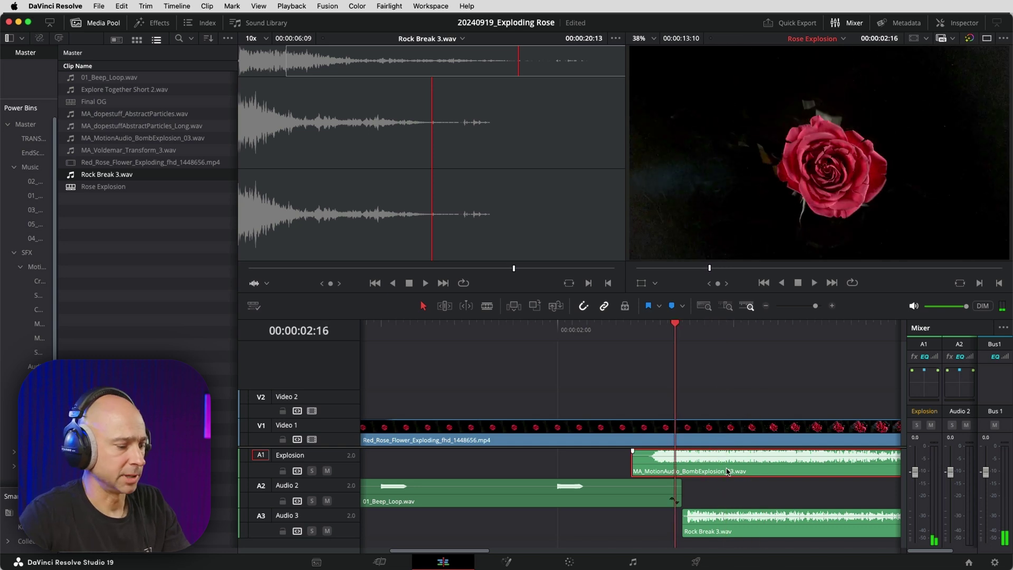
key(period)
key(period)
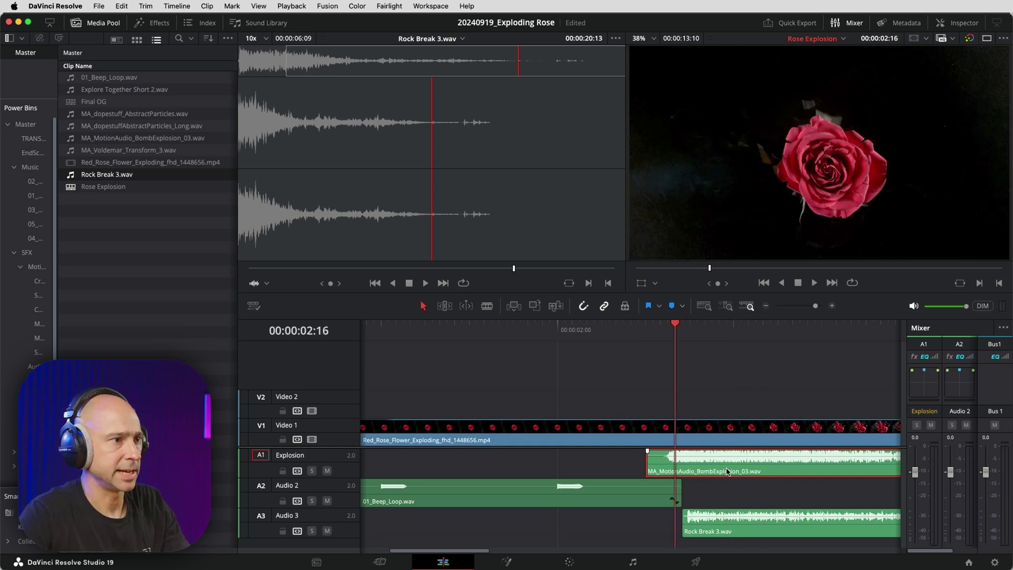
Move Rock Break 3.wav on Audio 3 slightly earlier so it starts at 00:00:02:16.
drag(721, 517, 706, 536)
scroll(631, 538, right, 5)
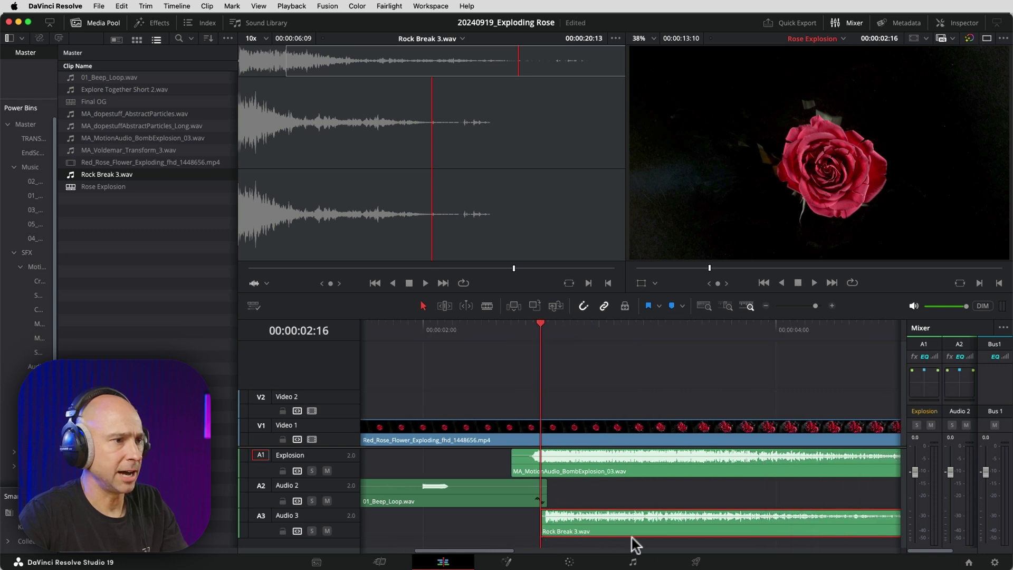
click(765, 306)
scroll(791, 533, right, 5)
Add two volume keyframes to Rock Break 3.wav, lowering the part before them to about -14.67 dB and raising the part after them.
click(660, 531)
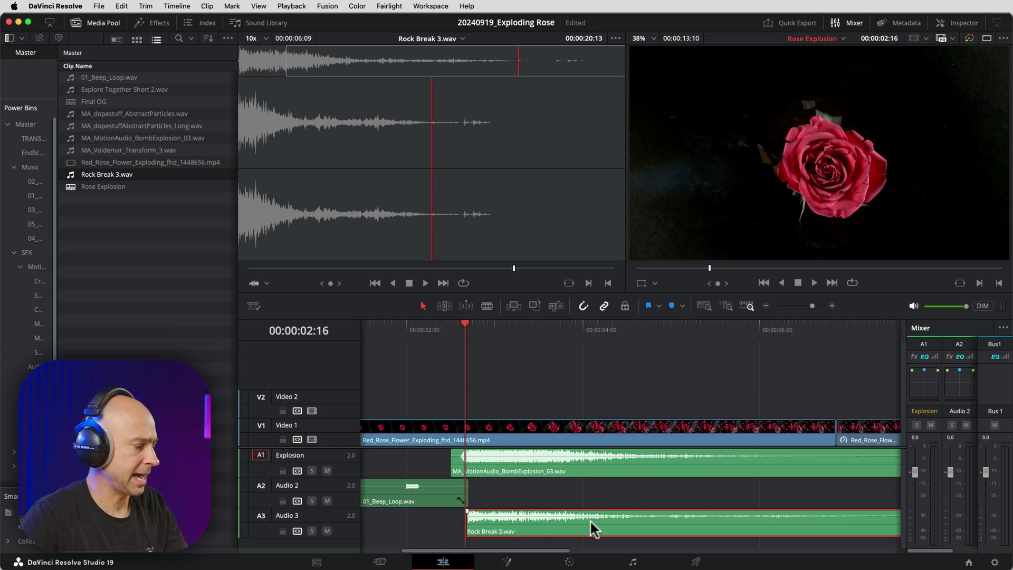
scroll(591, 458, up, 2)
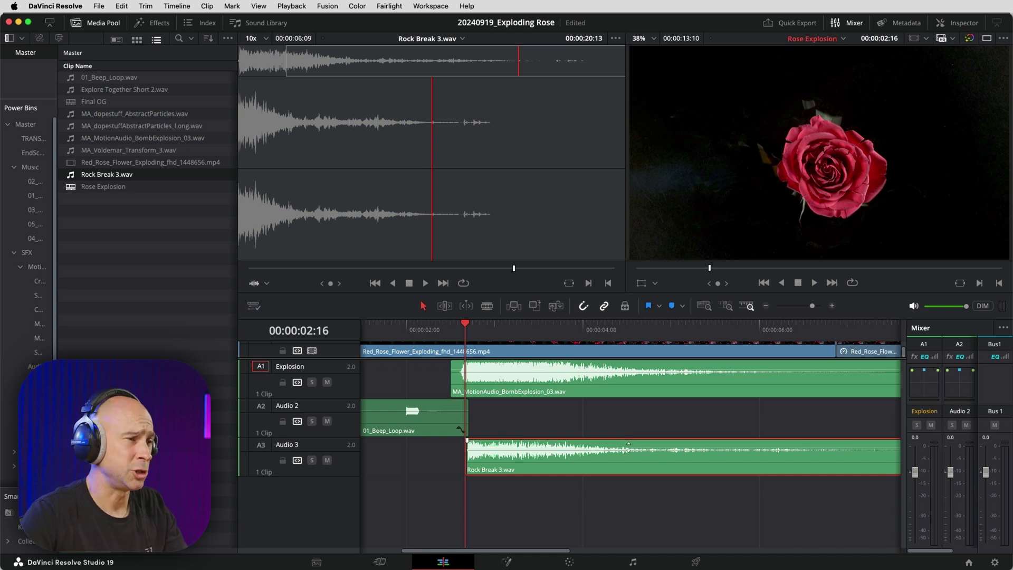
alt+click(624, 448)
alt+click(657, 448)
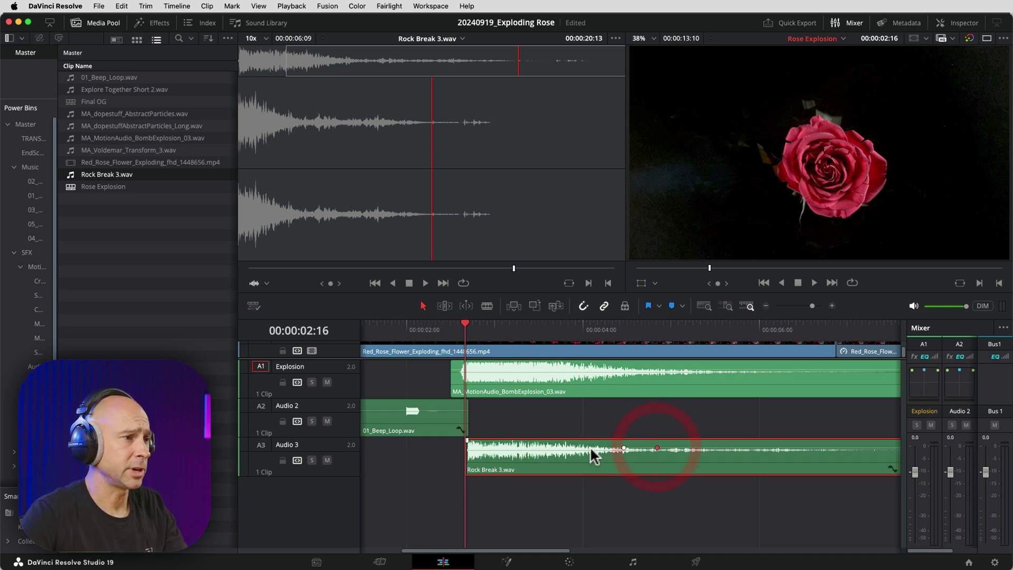
drag(589, 448, 588, 453)
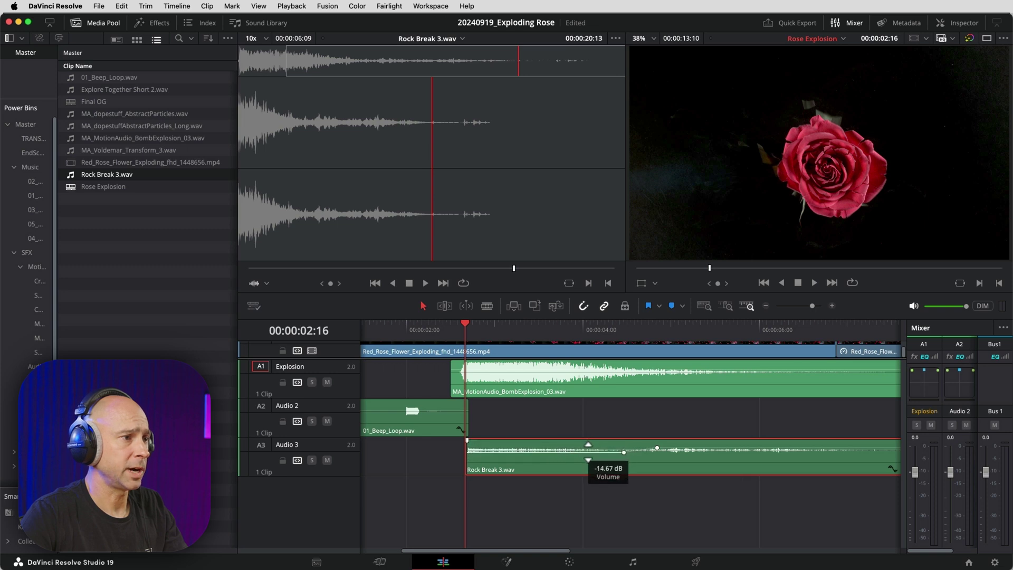
drag(745, 449, 744, 446)
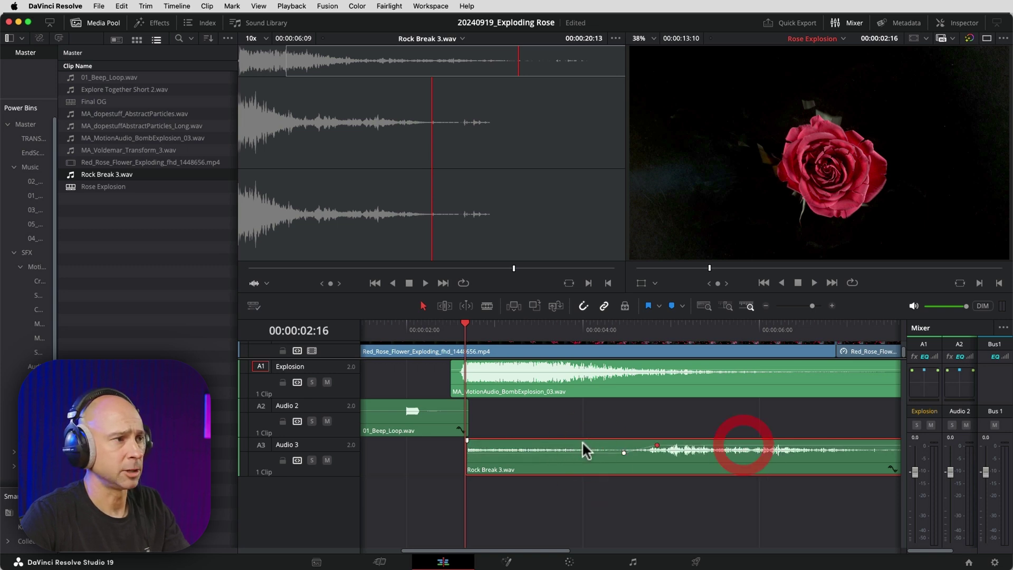
Play the timeline from just before the blast to check how the rock debris sound comes in.
click(425, 330)
key(space)
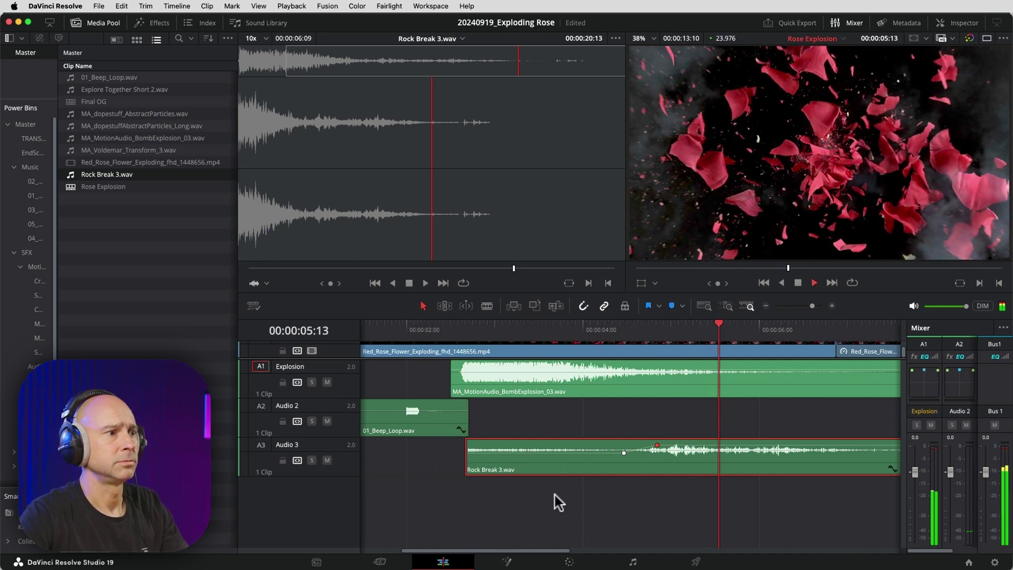
key(space)
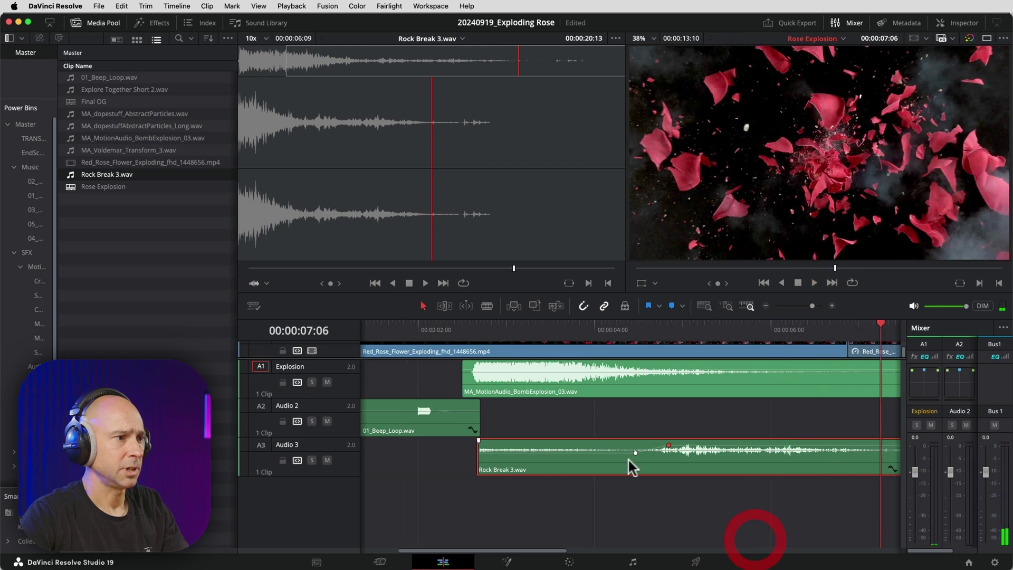
Trim the start of Rock Break 3.wav, reposition it to begin at about 00:00:03:02 and widen its volume ramp.
drag(487, 472, 556, 470)
drag(602, 445, 654, 486)
scroll(799, 319, right, 3)
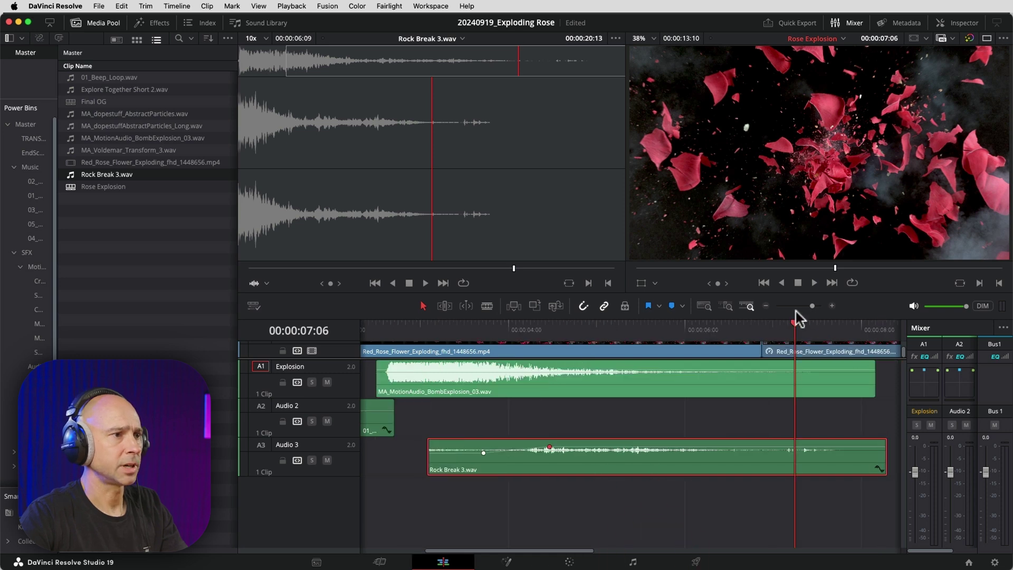
Play the timeline from 00:00:00:00 through the start of the reversed clip to check the combined sound effects.
click(765, 306)
click(368, 329)
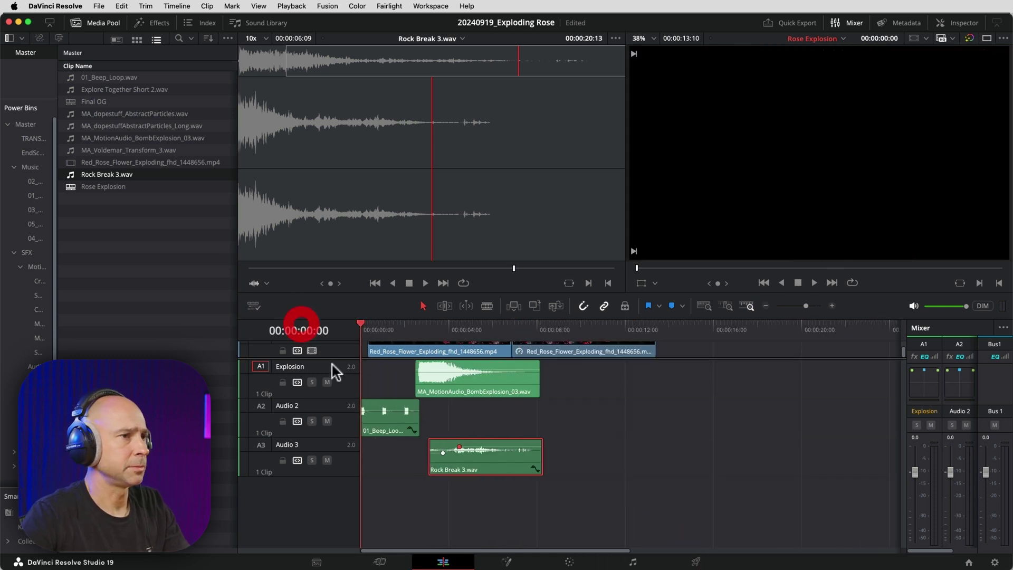
key(space)
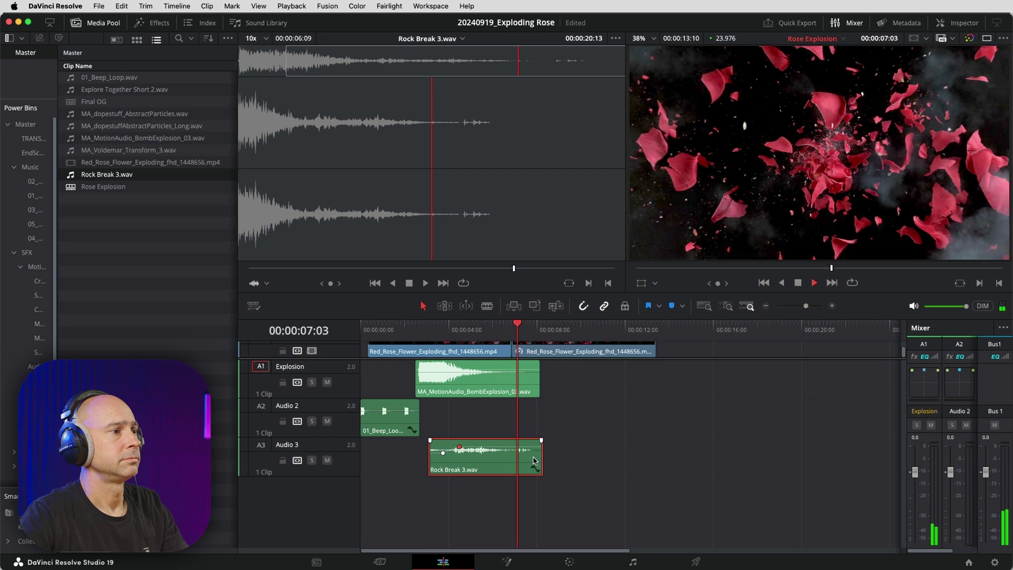
key(space)
drag(503, 453, 503, 452)
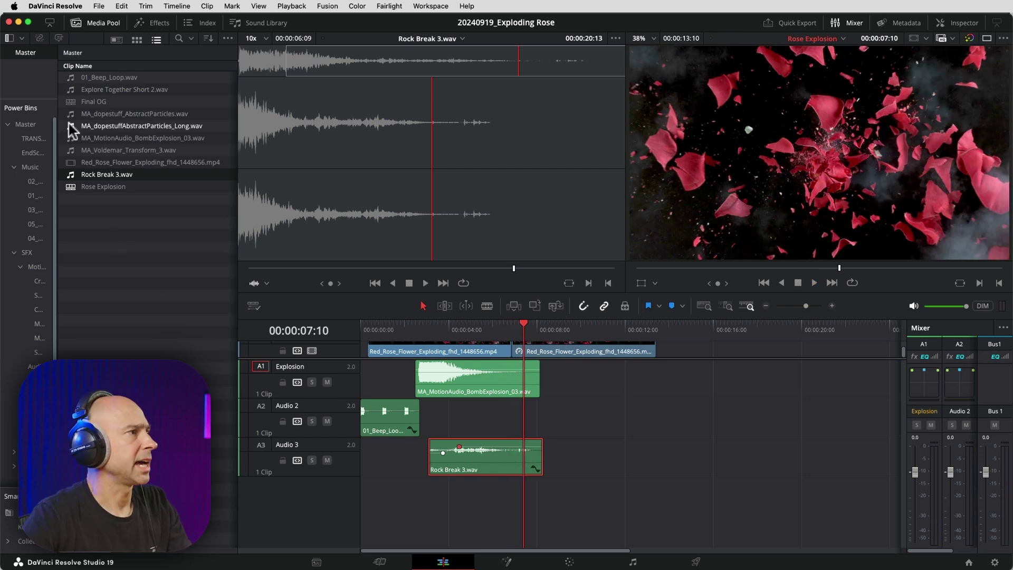
Add MA_Voldemar_Transform_3.wav from its beginning to a new Audio 4 track at 00:00:07:10 and lower its clip volume.
click(73, 149)
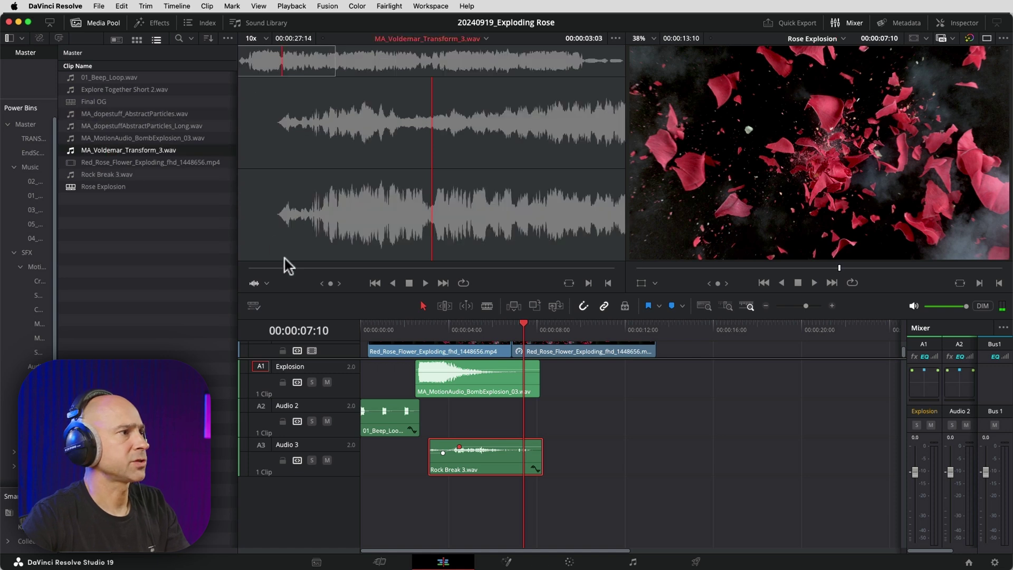
drag(280, 267, 224, 268)
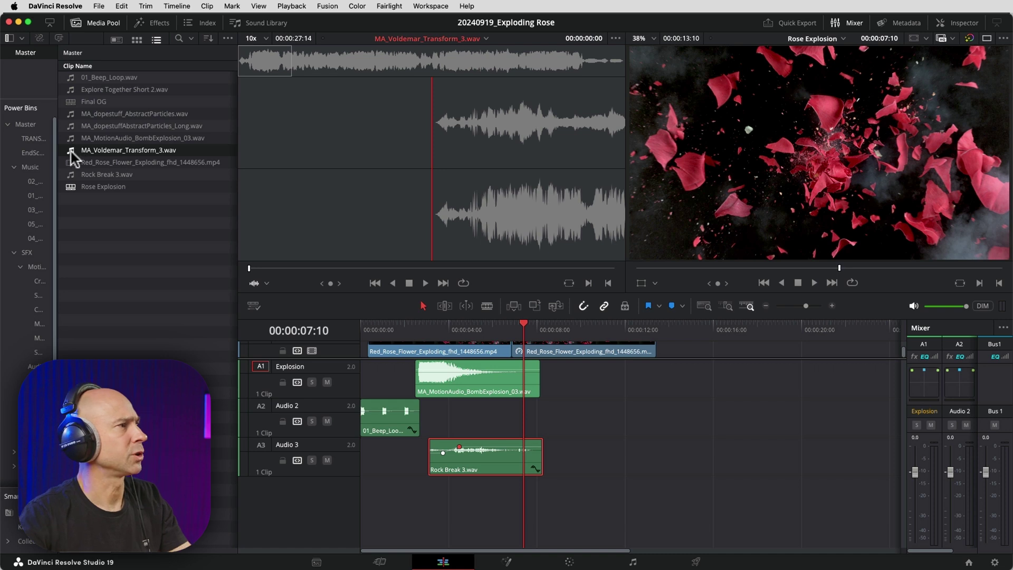
drag(75, 156, 519, 519)
drag(563, 486, 561, 490)
drag(457, 334, 432, 332)
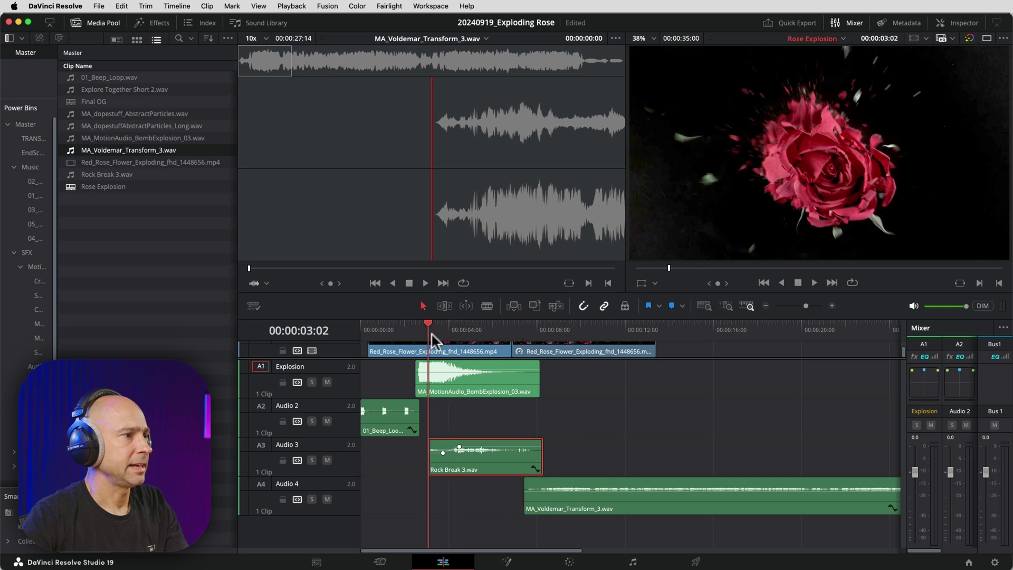
Move the MA_Voldemar_Transform_3.wav clip earlier on Audio 4 so its louder part lines up with the start of the reversed clip at 00:00:06:21.
click(441, 329)
drag(666, 516, 633, 516)
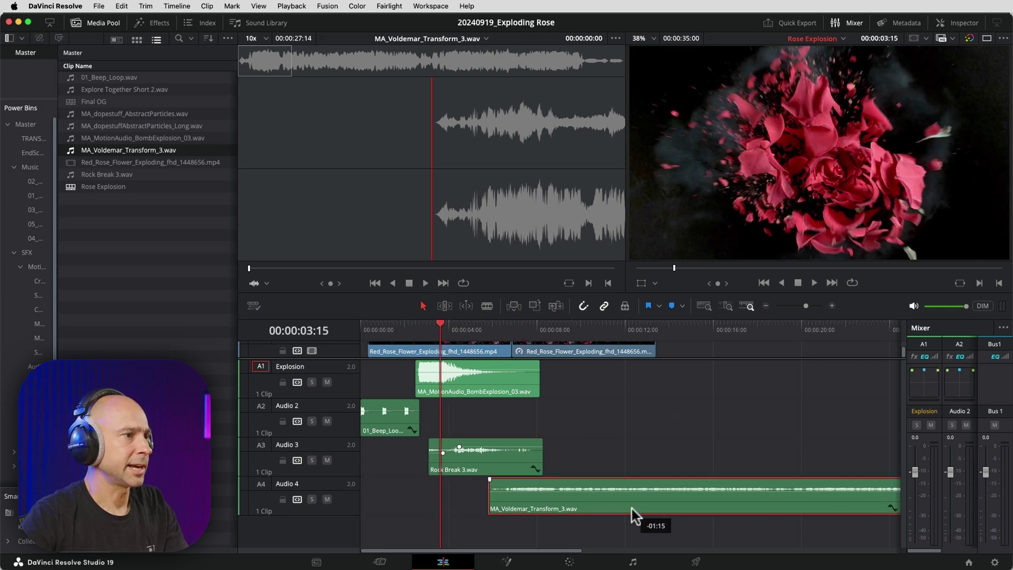
click(504, 328)
key(Right)
key(Right)
key(Right)
key(Right)
key(Right)
key(Right)
key(Right)
key(Right)
key(Right)
key(Right)
key(Right)
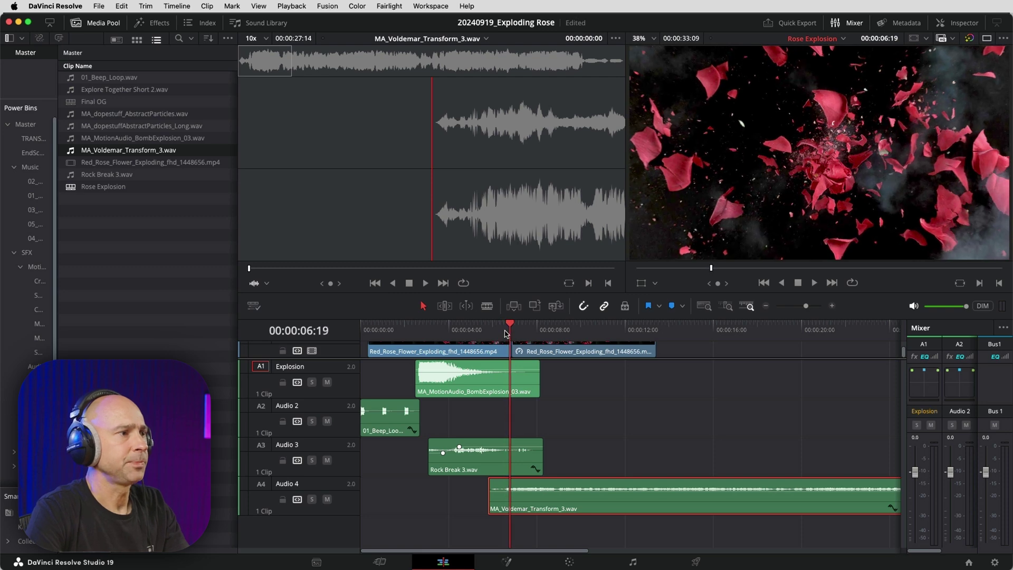
key(Left)
key(Left)
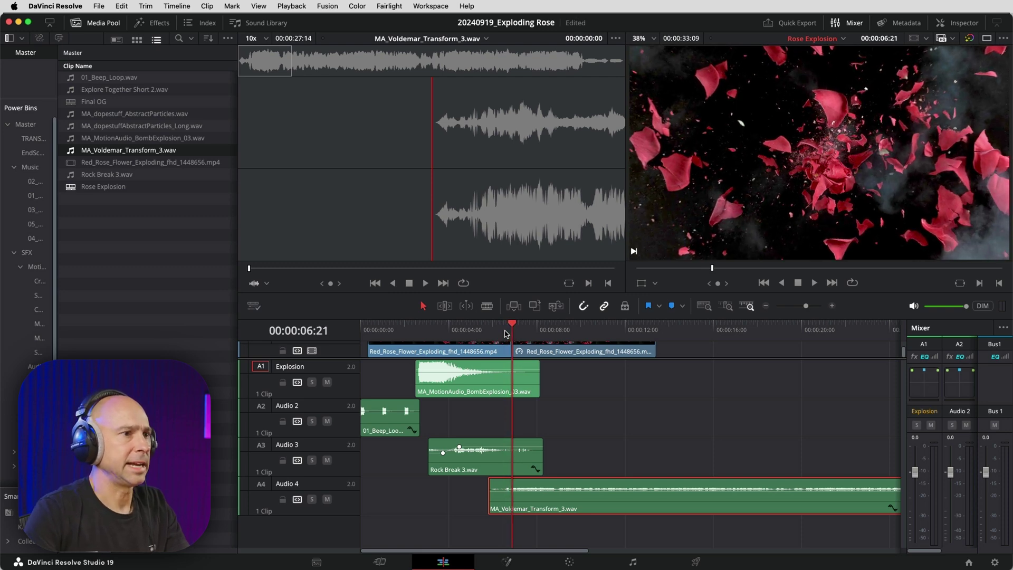
click(834, 306)
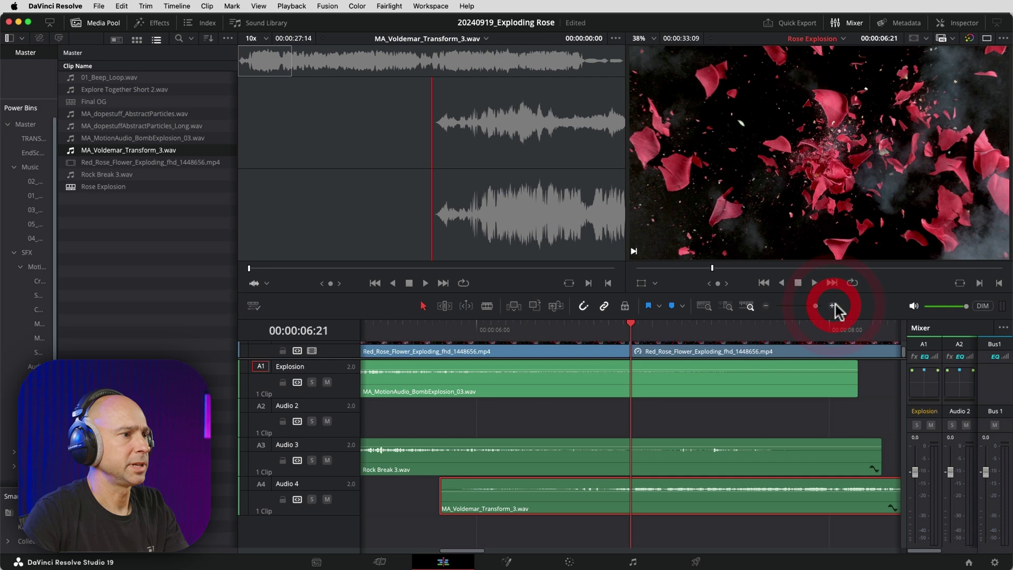
drag(635, 491, 649, 495)
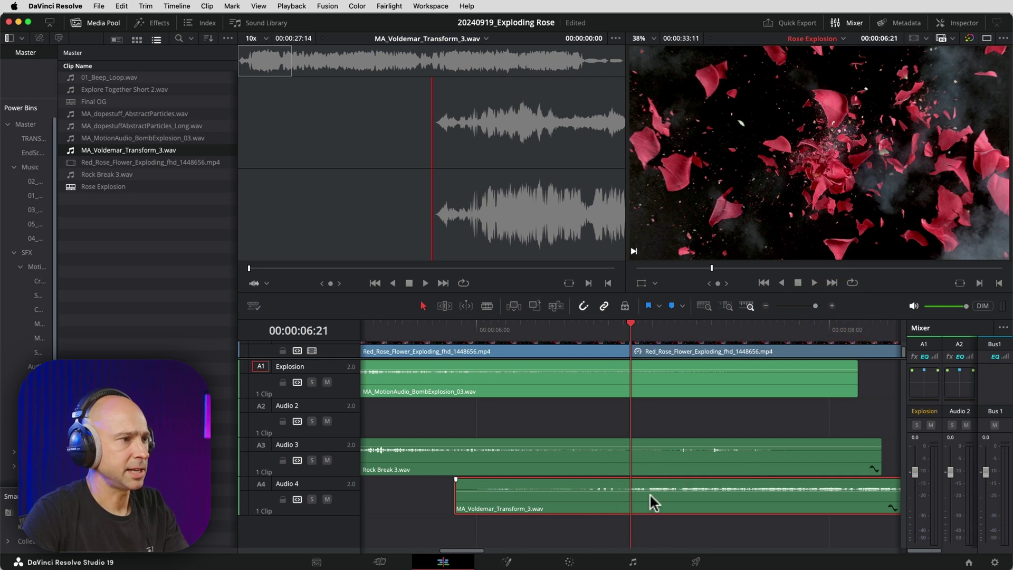
Play the timeline from just before the reversed clip until the rose is whole to check the transform sound's timing.
click(378, 330)
key(space)
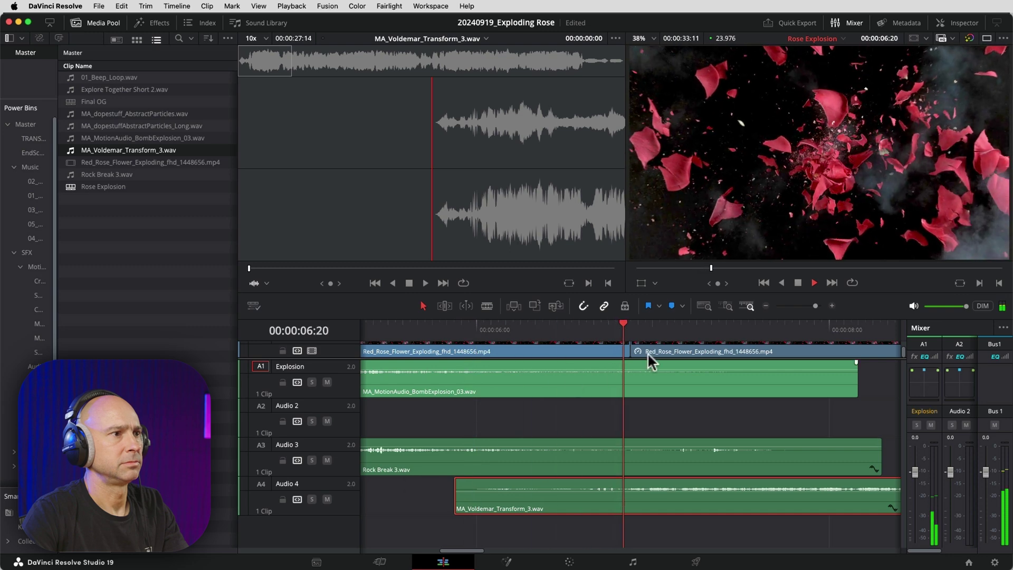
click(765, 306)
click(765, 306)
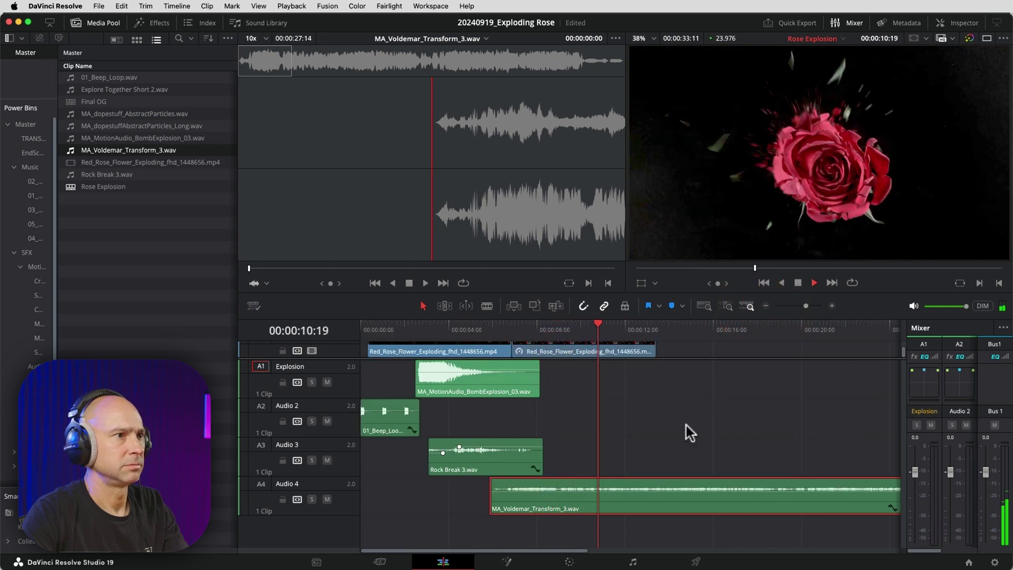
key(space)
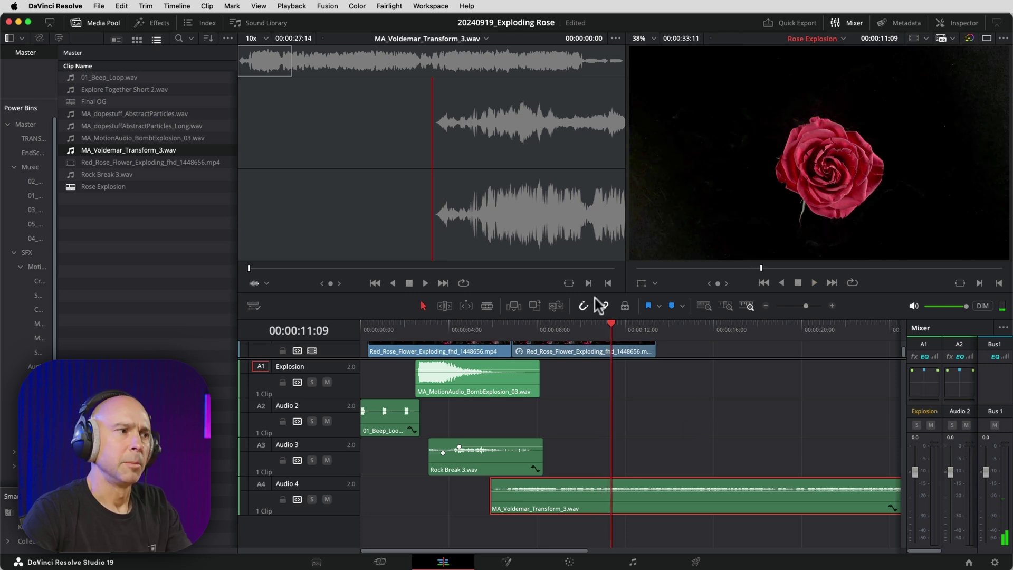
Enlarge the video track area and show the retime controls on the reversed rose clip.
drag(518, 323, 616, 328)
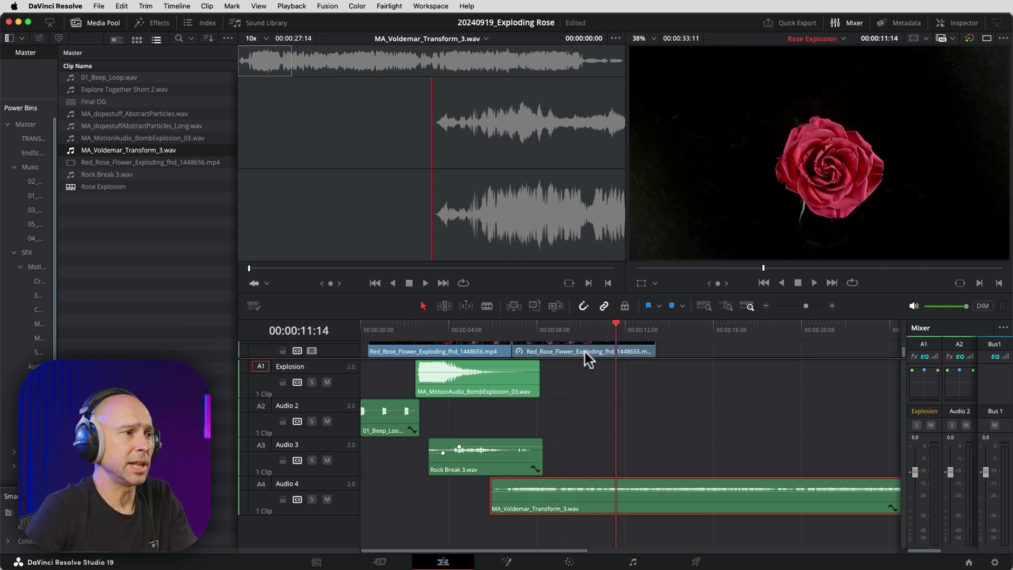
drag(587, 358, 591, 400)
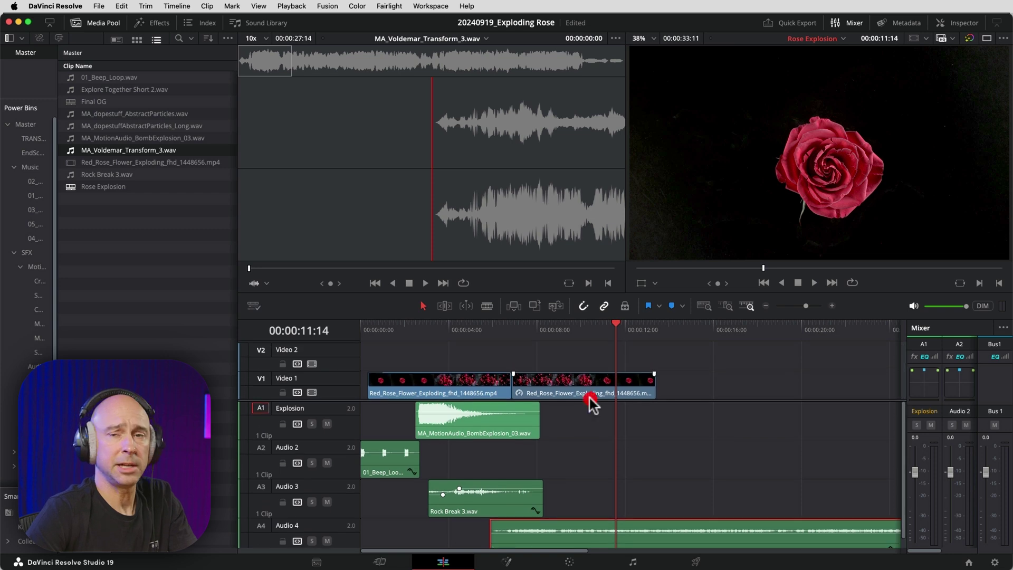
click(832, 306)
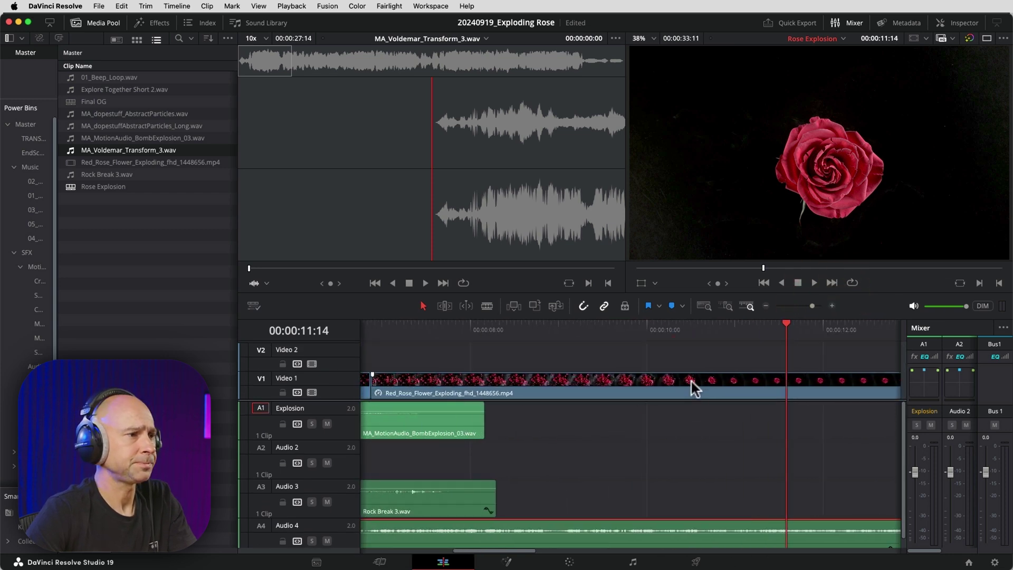
click(766, 306)
click(708, 391)
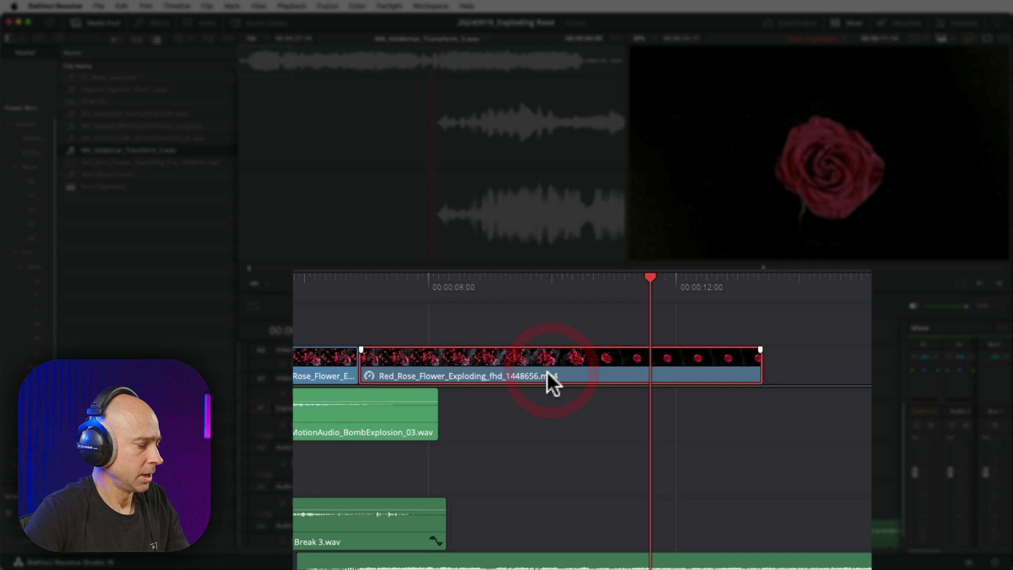
key(super+r)
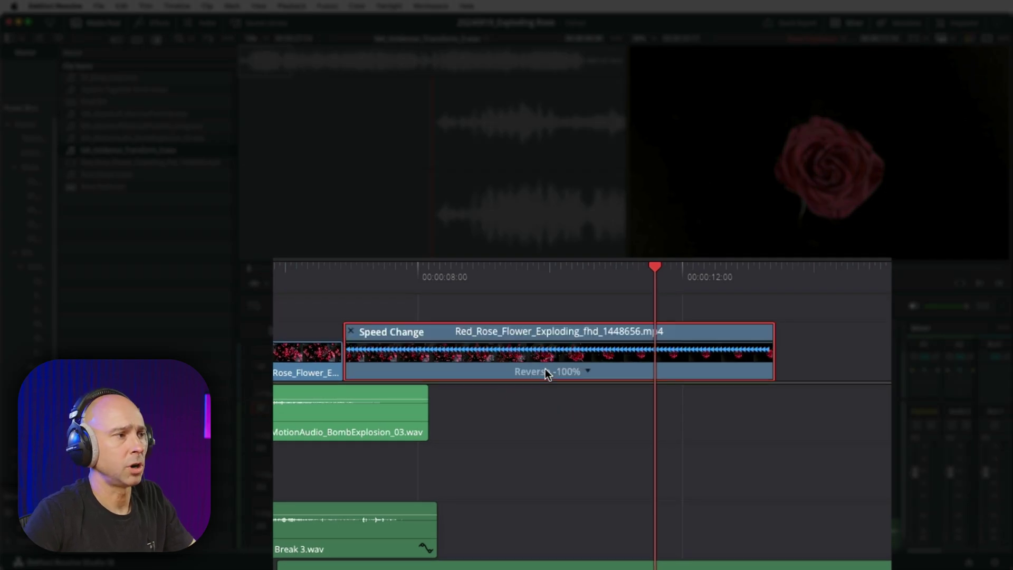
Add a speed point to the reversed clip at 00:00:09:02 and speed up the segment after it to Reverse -149%.
drag(349, 270, 539, 292)
drag(552, 335, 520, 334)
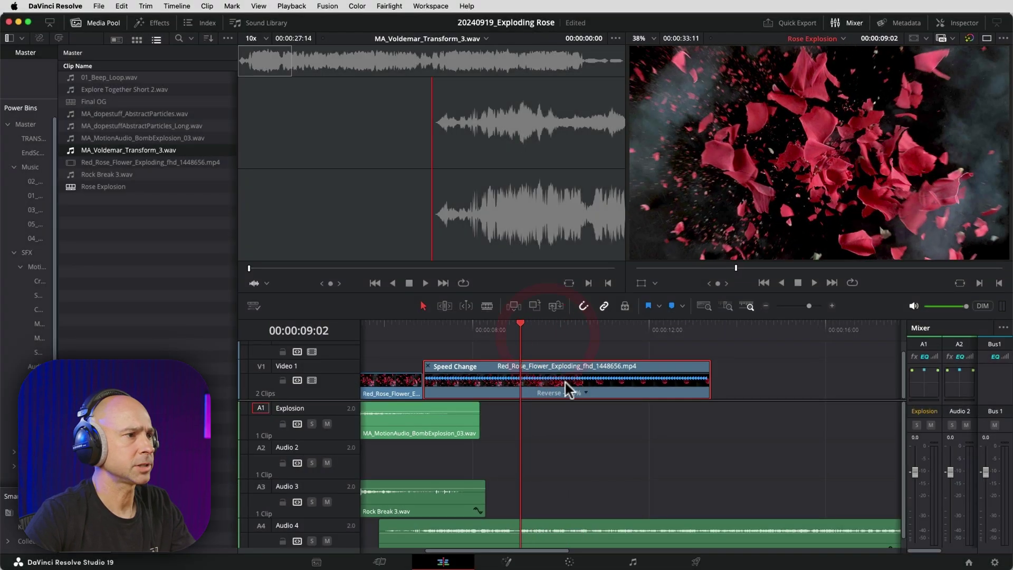
click(586, 394)
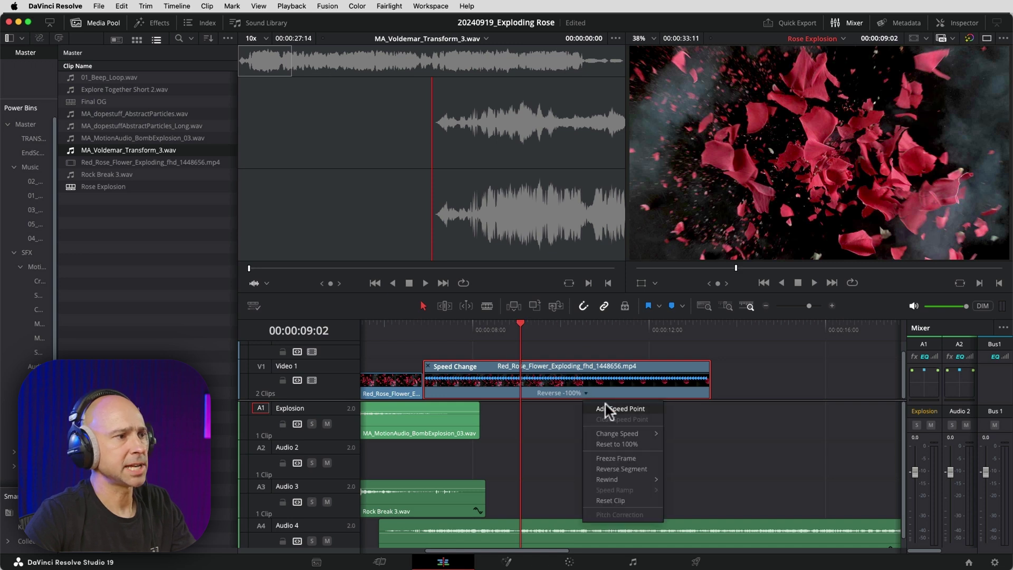
click(608, 409)
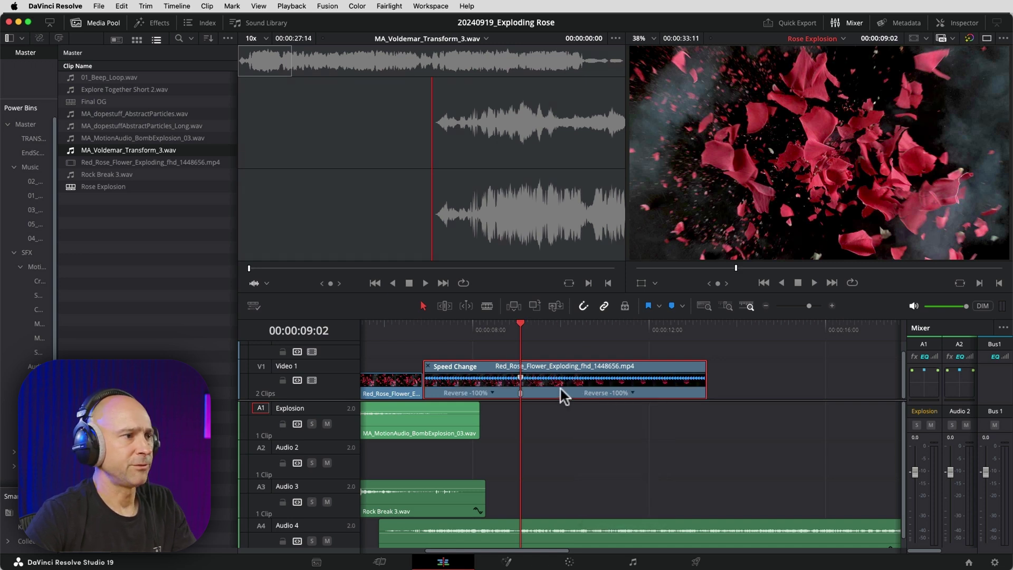
drag(702, 373, 643, 374)
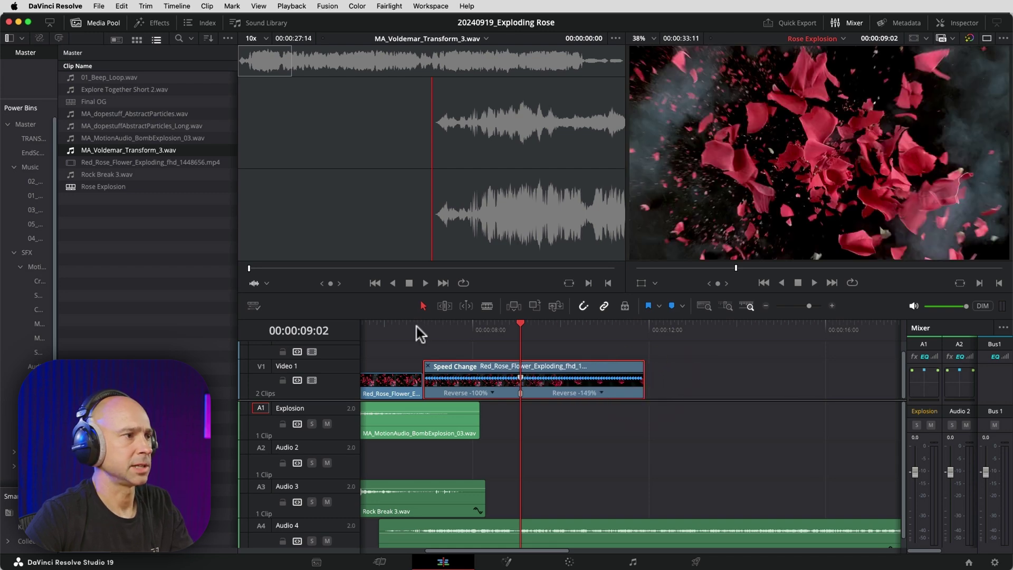
Play the reversed clip from just before its start to check the faster second segment against the sound.
click(419, 327)
key(space)
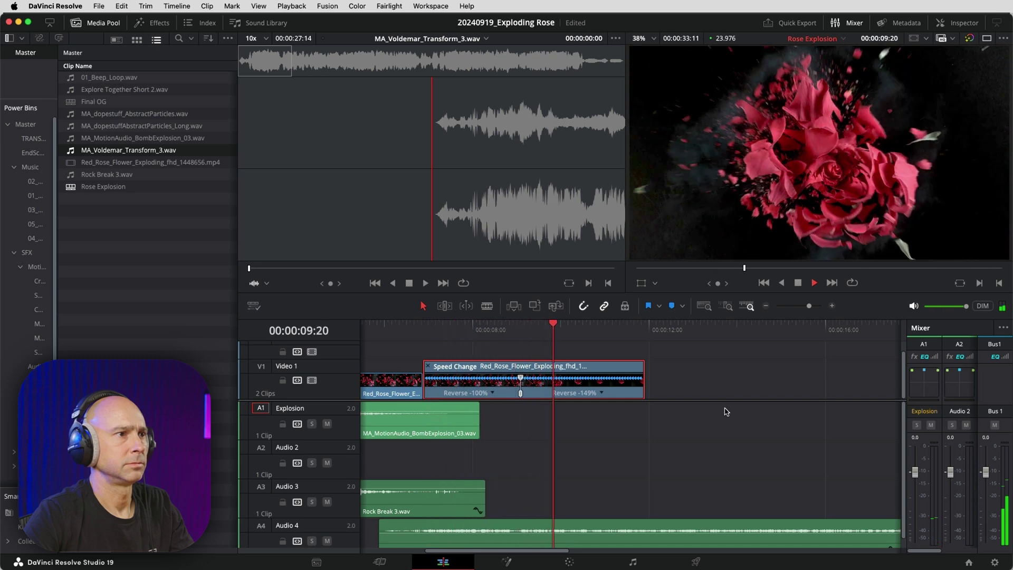
key(space)
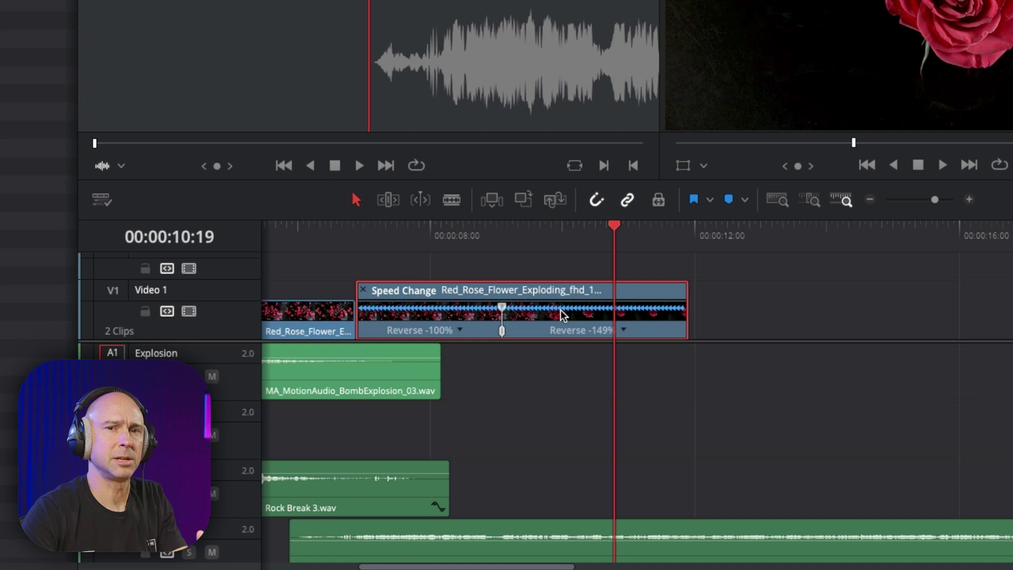
Show the retime curve of the reversed clip and hide its retime controls.
right_click(631, 294)
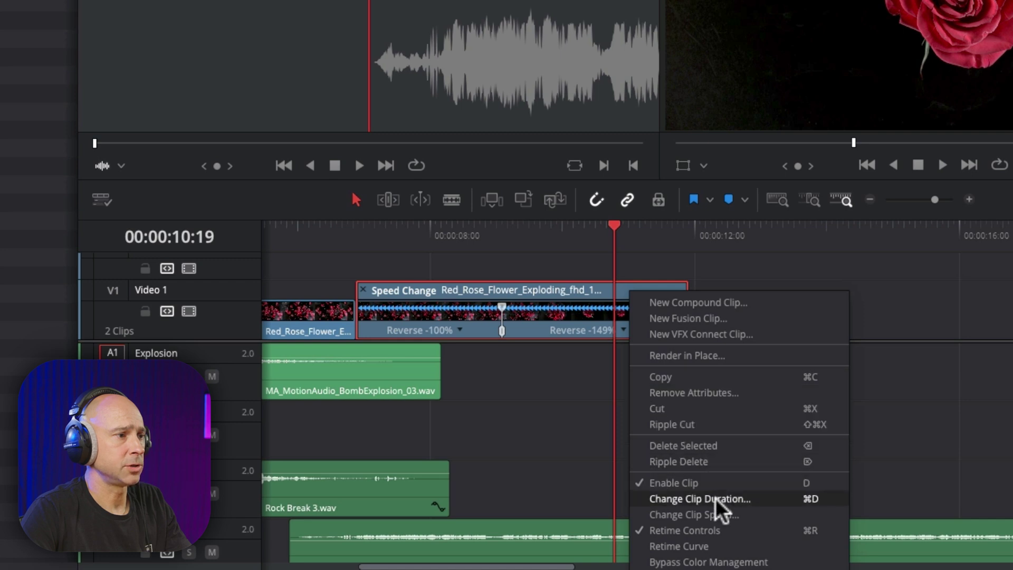
click(728, 554)
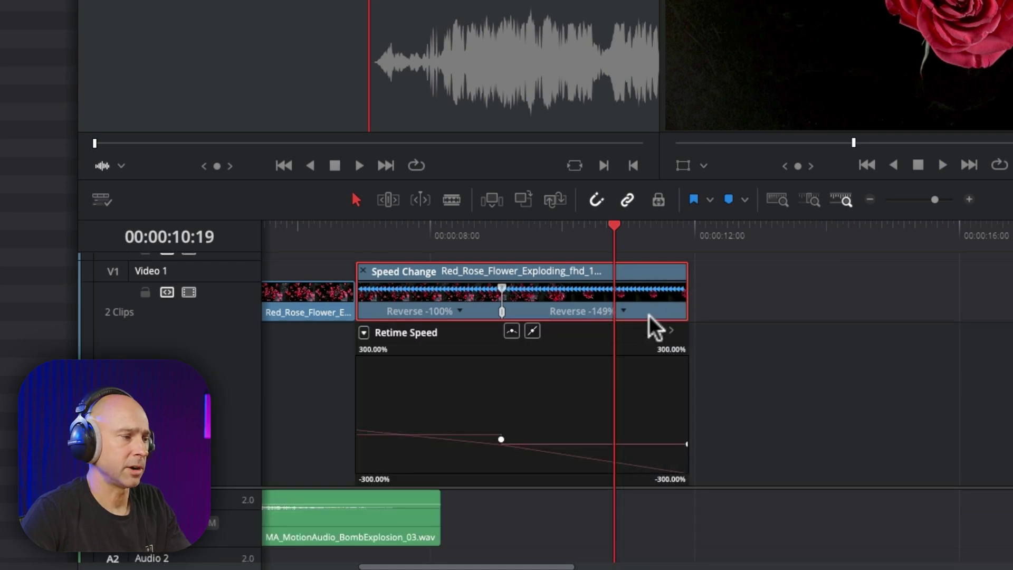
key(ctrl+r)
click(393, 333)
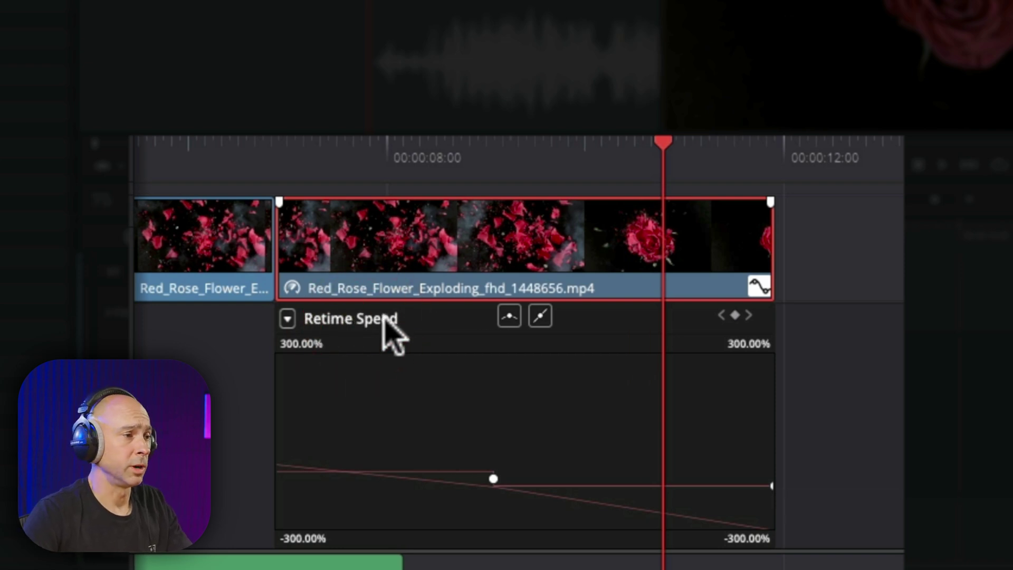
Change the upper limit of the Retime Speed graph to -30.00% to magnify the curve around the speed point.
mouse_move(493, 479)
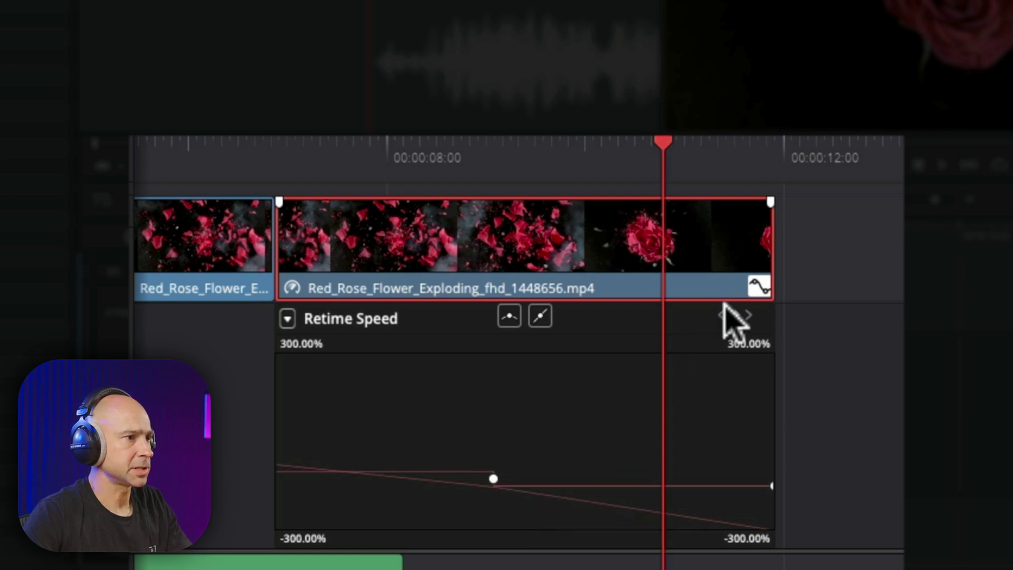
drag(743, 348, 606, 369)
scroll(554, 436, up, 2)
scroll(554, 441, down, 2)
drag(747, 343, 652, 385)
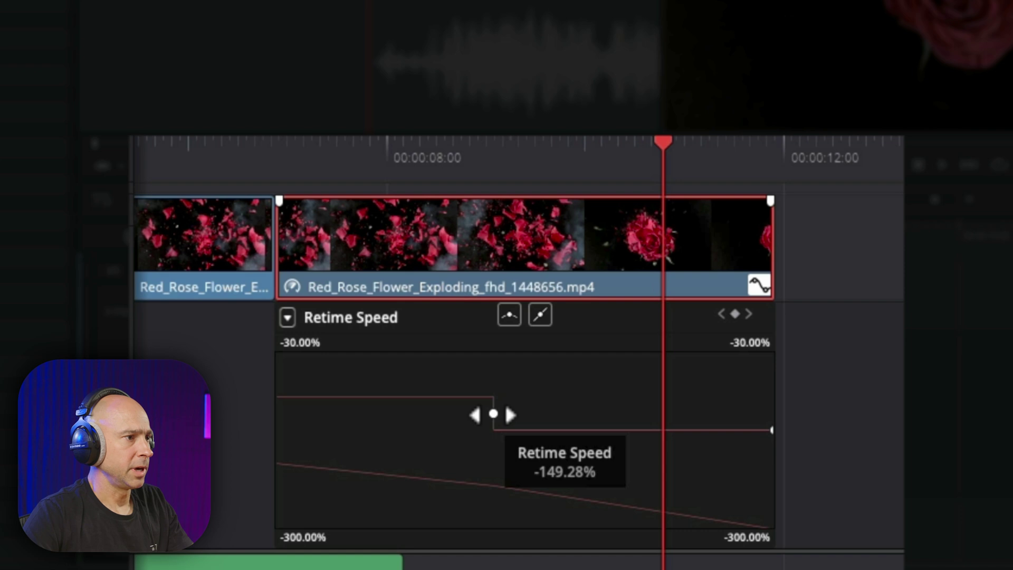
Smooth the Retime Speed curve at the speed point, shorten its handles for a tighter ramp, and close the curve.
click(494, 414)
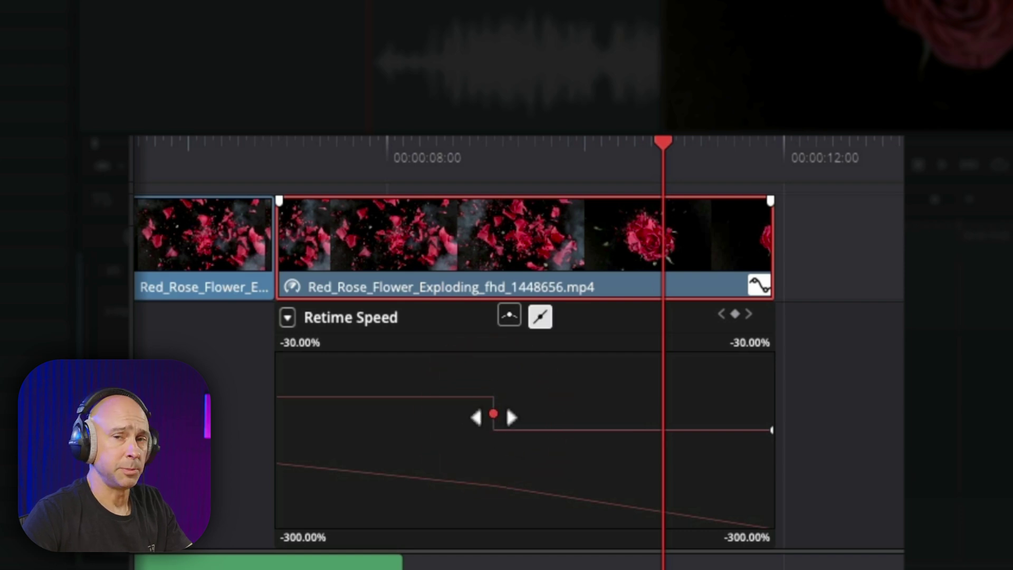
click(508, 318)
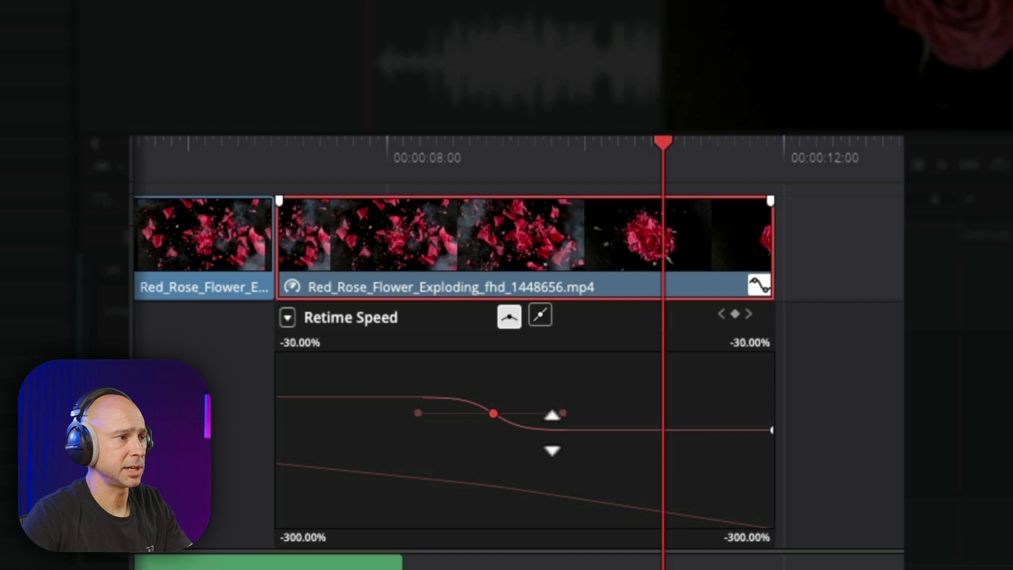
drag(563, 413, 544, 414)
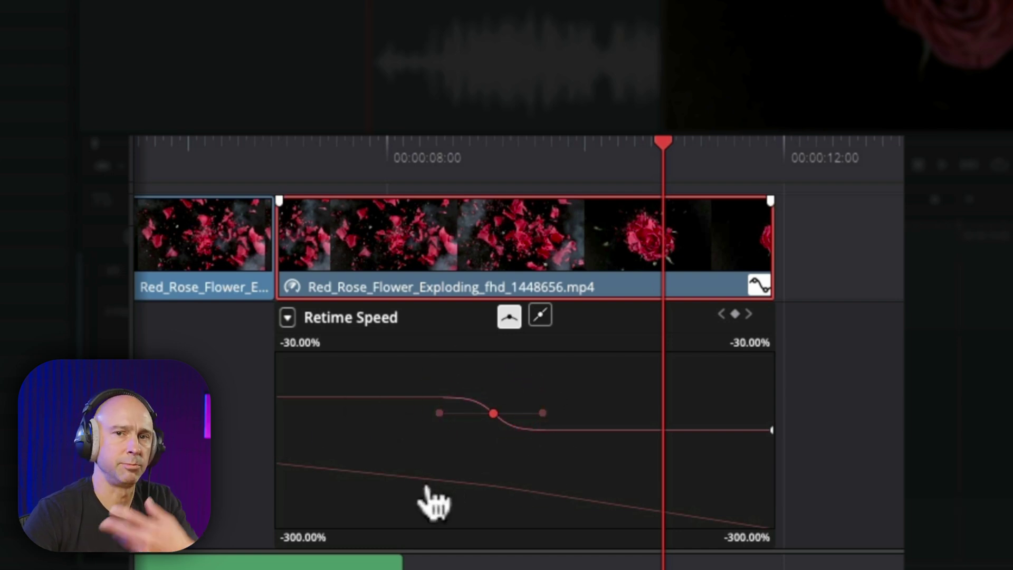
click(770, 287)
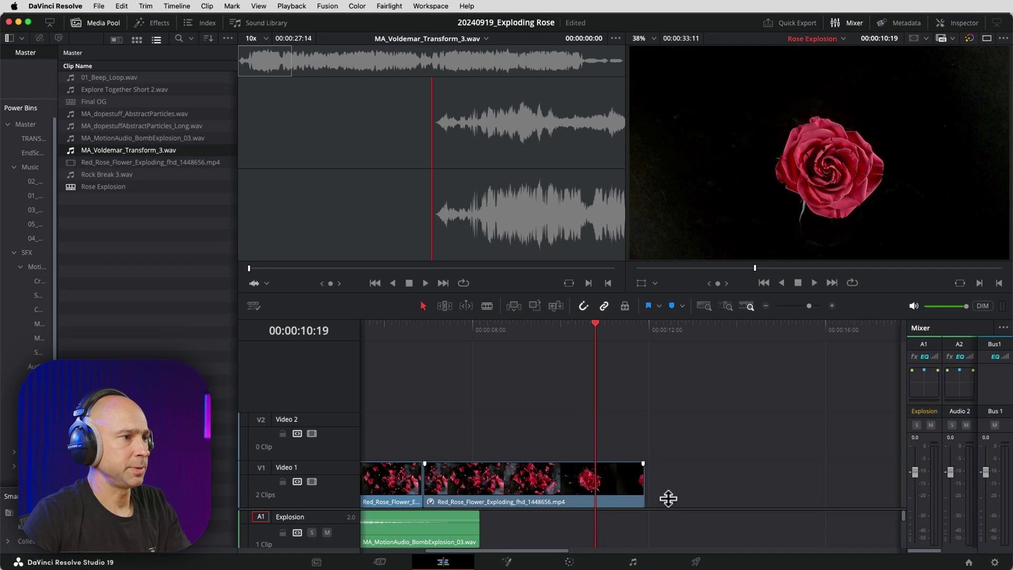
scroll(668, 498, down, 3)
click(681, 414)
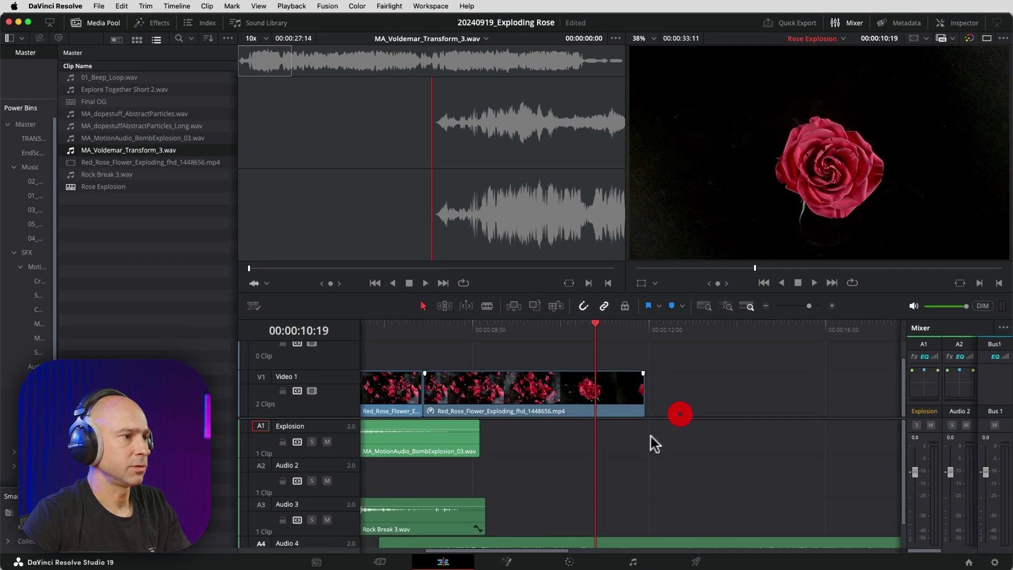
Switch to a single timeline viewer and play the whole edit from 00:00:00:00 until the rose has reassembled.
click(764, 305)
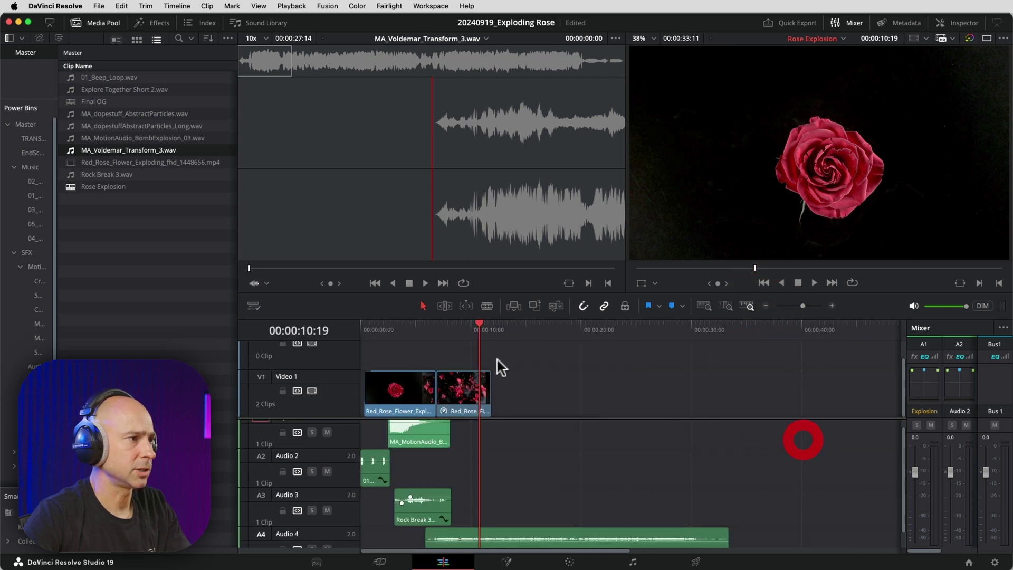
click(362, 325)
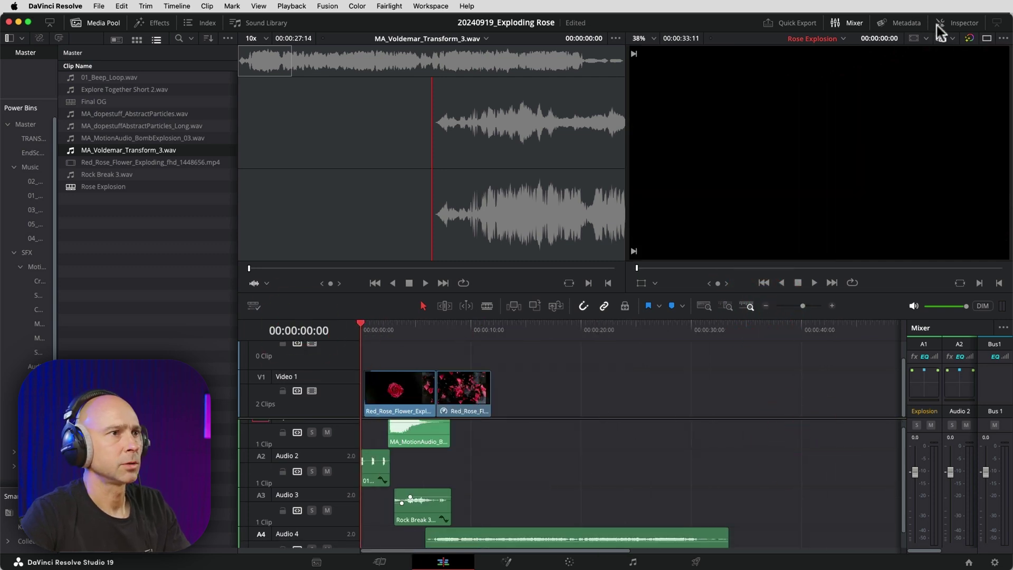
click(986, 38)
key(space)
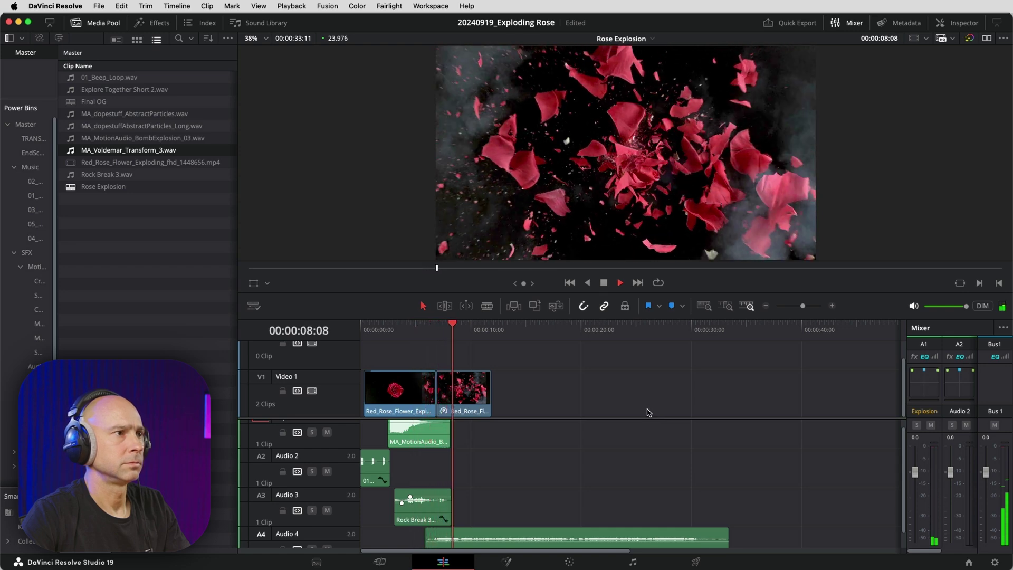
key(space)
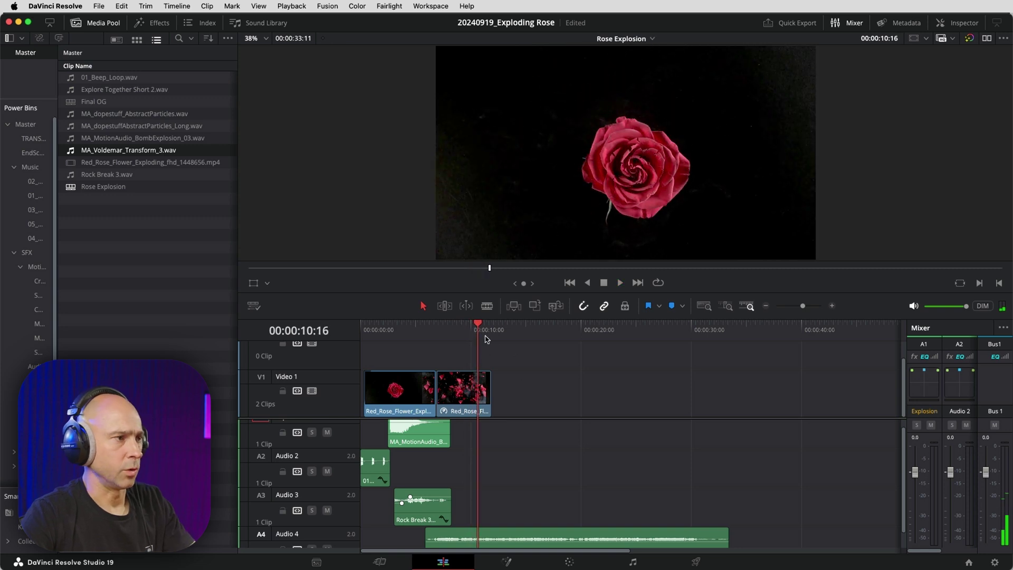
Trim MA_Voldemar_Transform_3.wav on Audio 4 at 00:00:10:11, removing the remainder, and fade out its slightly extended end.
click(832, 305)
click(832, 306)
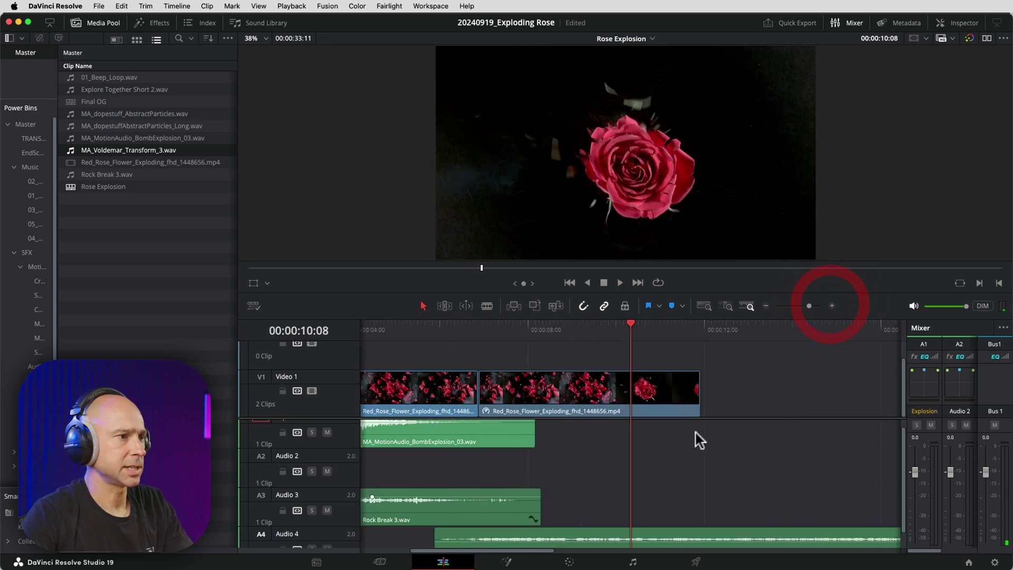
scroll(686, 470, down, 1)
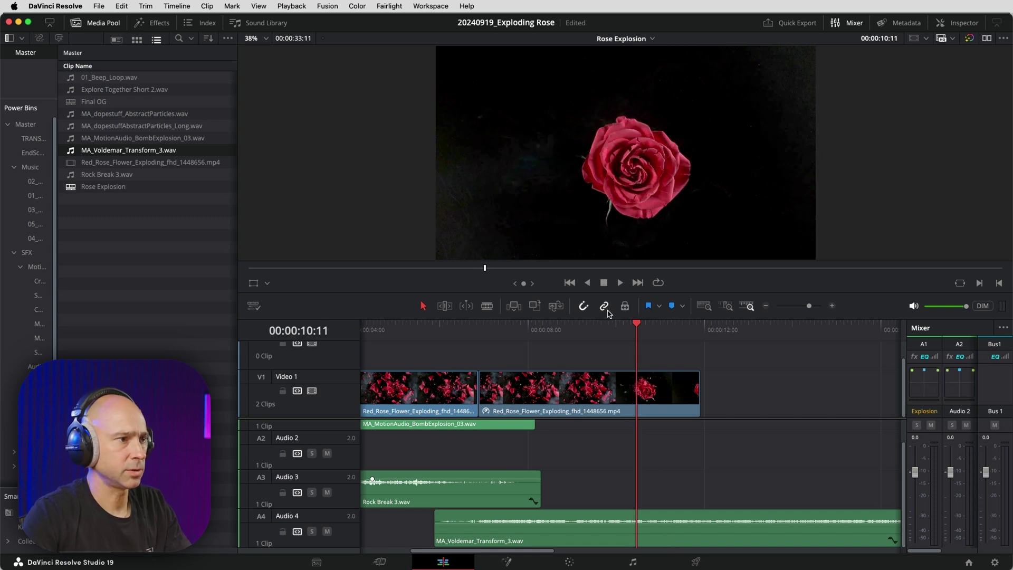
click(657, 539)
key(ctrl+b)
click(658, 535)
key(Delete)
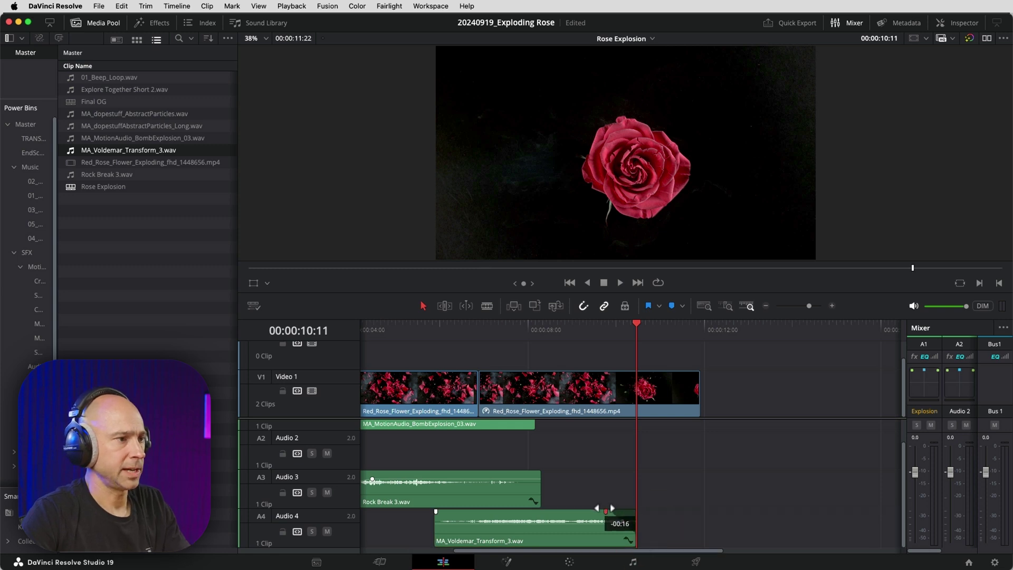
drag(637, 514, 646, 512)
Trim the explosion sound to the end of the first video clip and duplicate it under the second video clip.
scroll(589, 499, left, 5)
scroll(588, 499, up, 2)
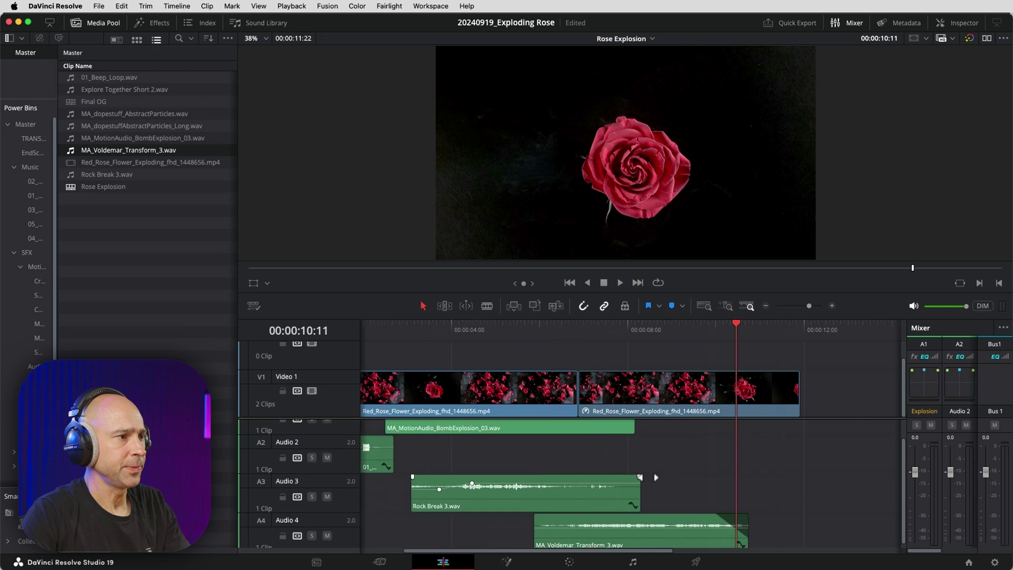
click(640, 513)
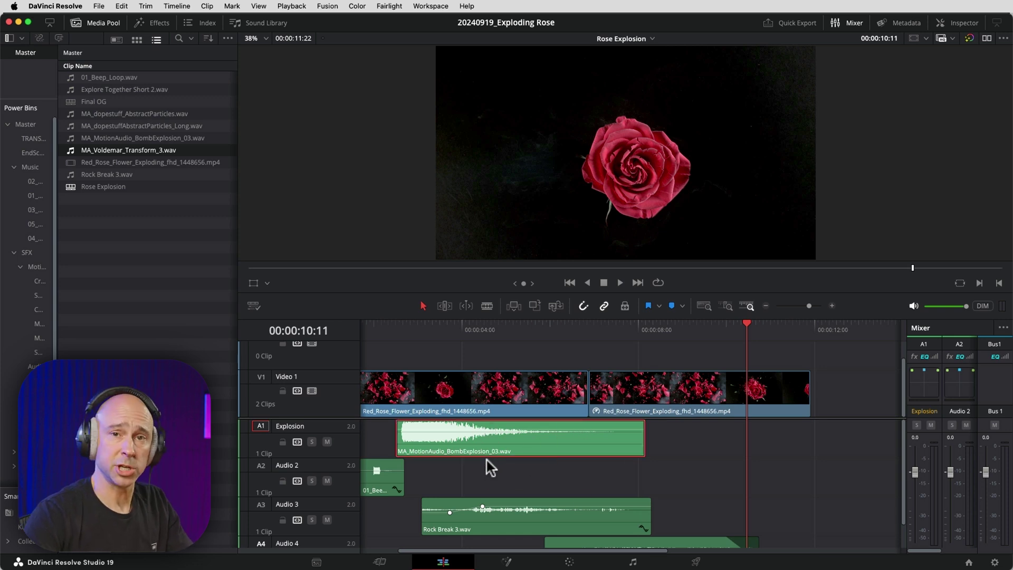
drag(643, 438, 588, 438)
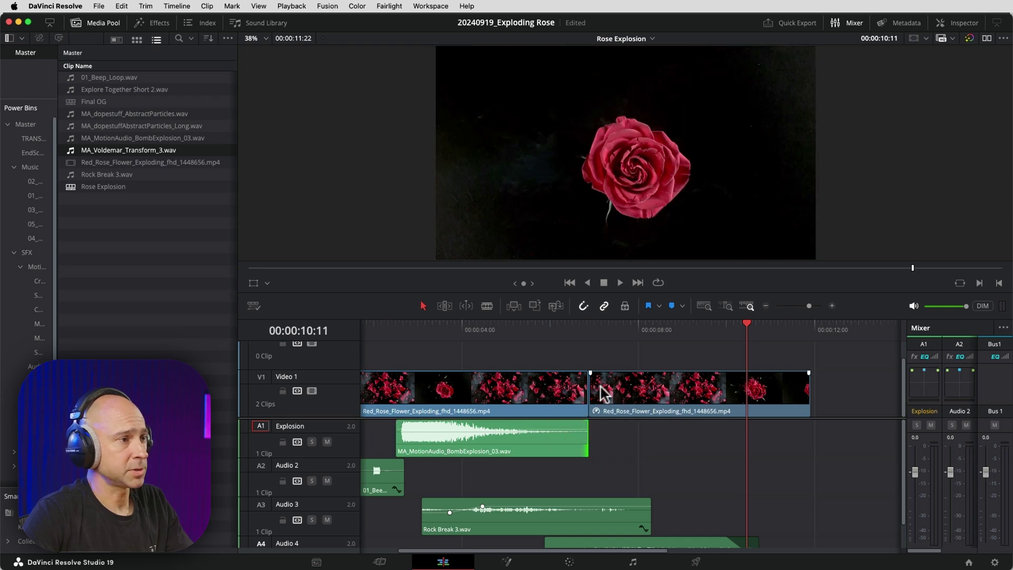
drag(446, 445, 683, 462)
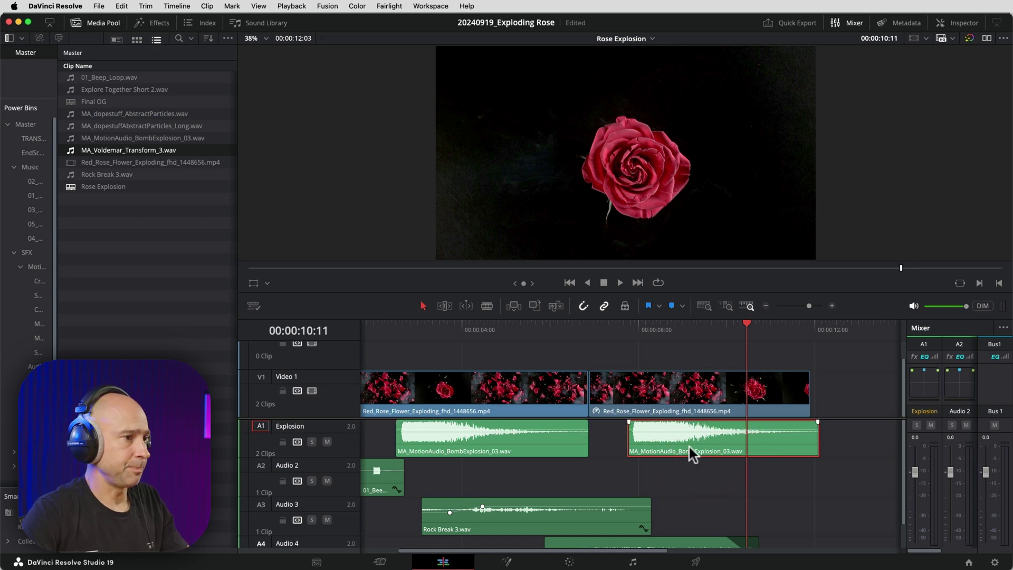
Reverse the speed of the duplicated explosion sound.
right_click(689, 446)
click(728, 562)
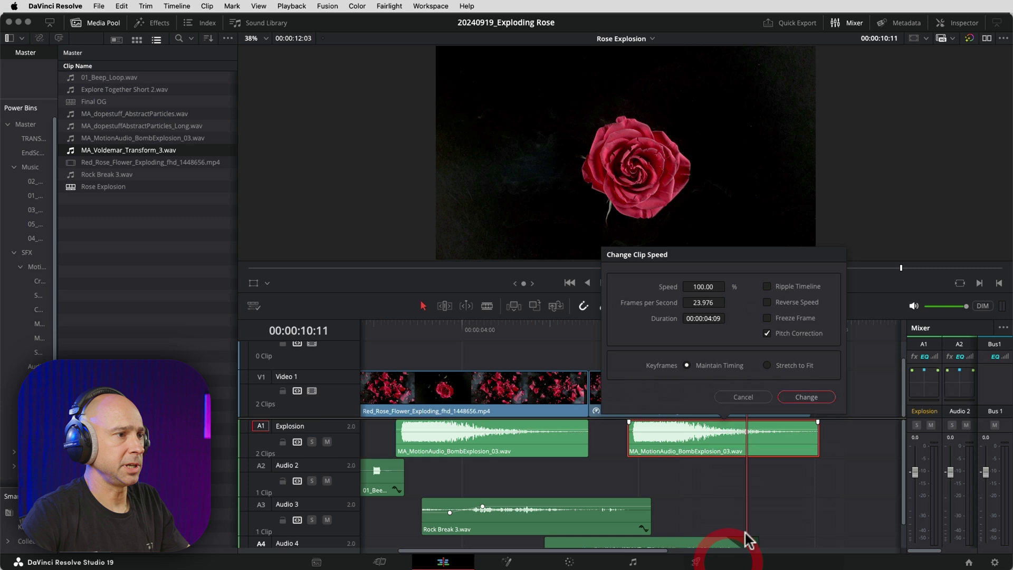
click(807, 396)
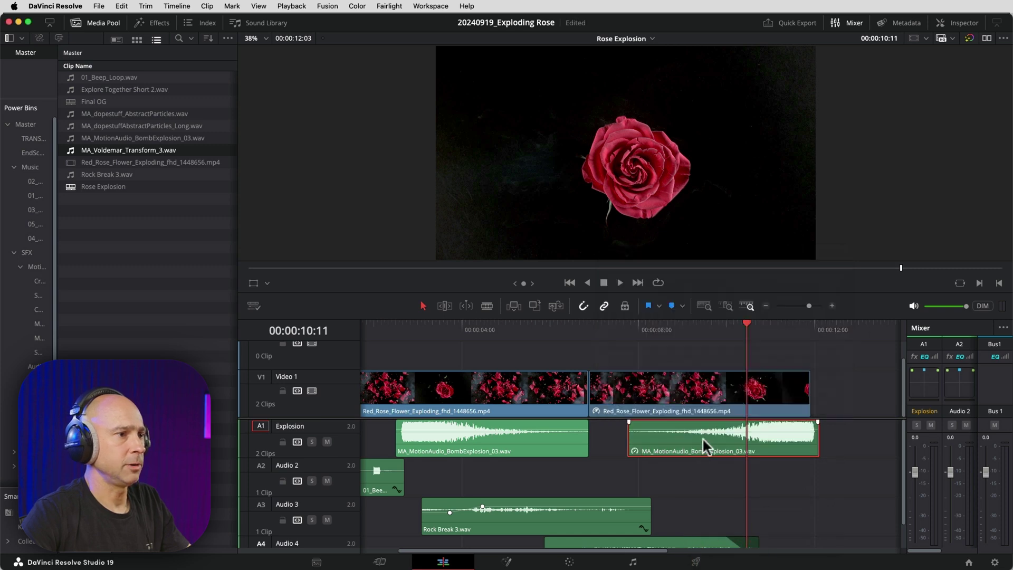
Start the reversed explosion sound at the beginning of the second video clip and trim it so its peak ends around 00:00:10:12.
drag(701, 436, 662, 436)
click(728, 326)
drag(728, 327, 748, 328)
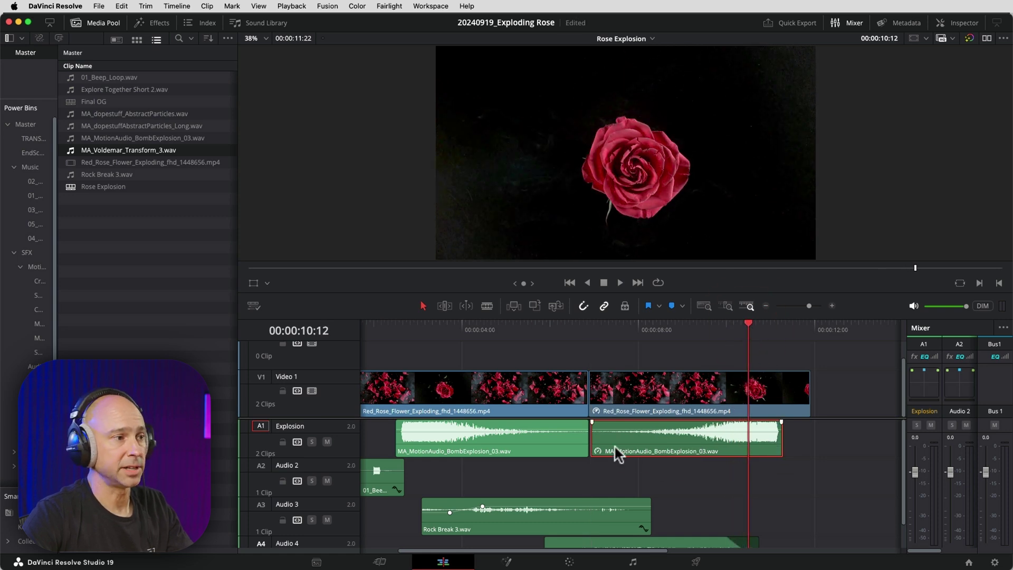
mouse_move(598, 445)
mouse_down()
mouse_move(695, 439)
mouse_move(685, 448)
mouse_move(591, 442)
mouse_move(601, 436)
mouse_up()
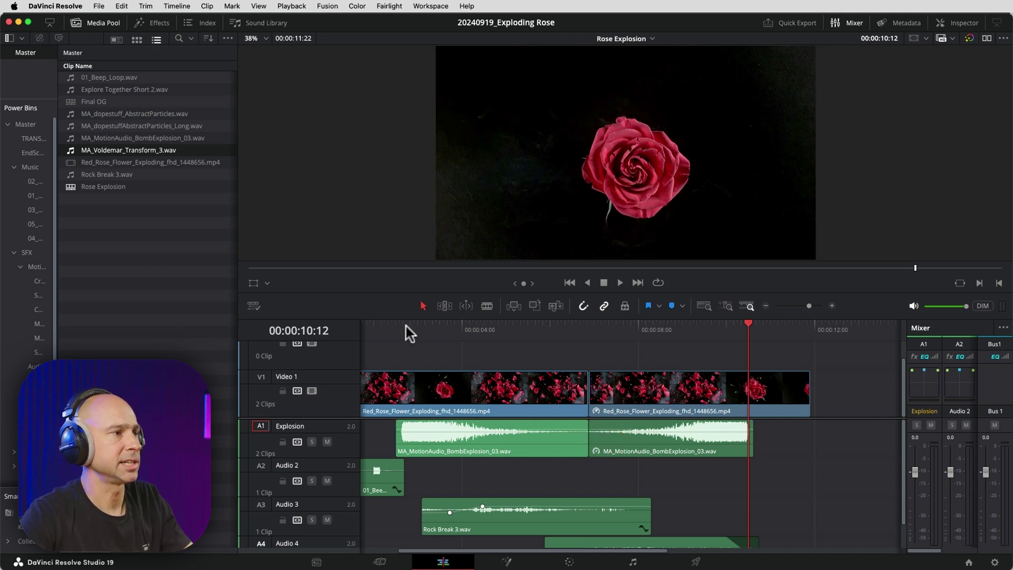
Play the whole edit from the beginning to review the forward and reversed explosion sounds.
click(765, 306)
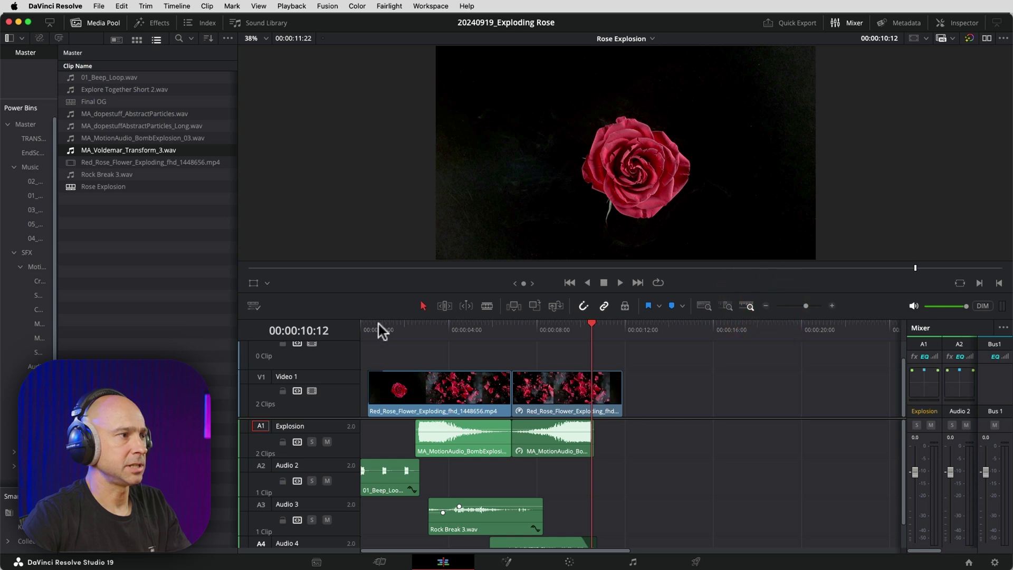
key(Home)
key(space)
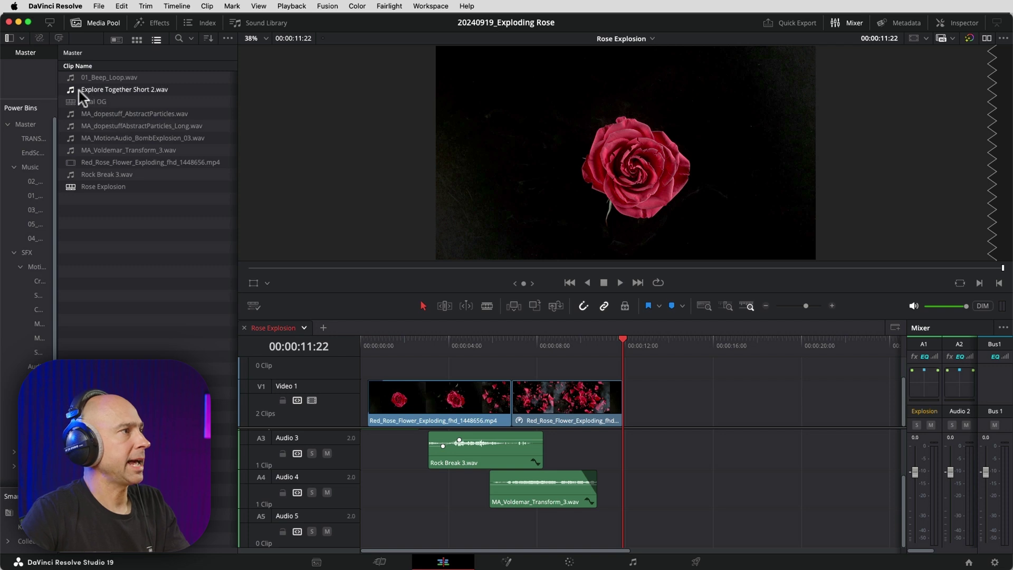
Add Explore Together Short 2.wav to Audio 5 from the timeline start and lower its volume to about -16 dB.
drag(71, 90, 362, 532)
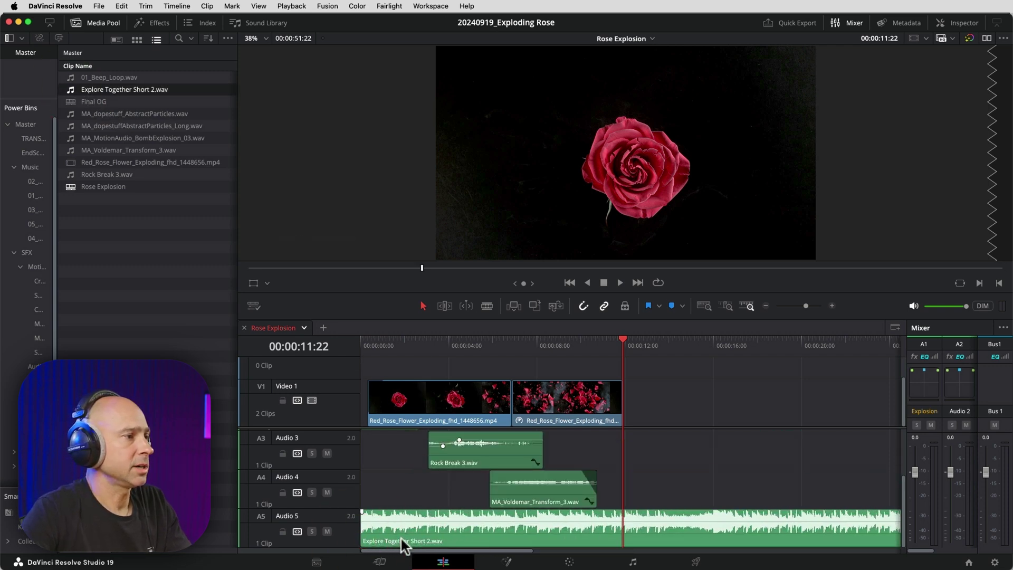
drag(445, 512, 443, 528)
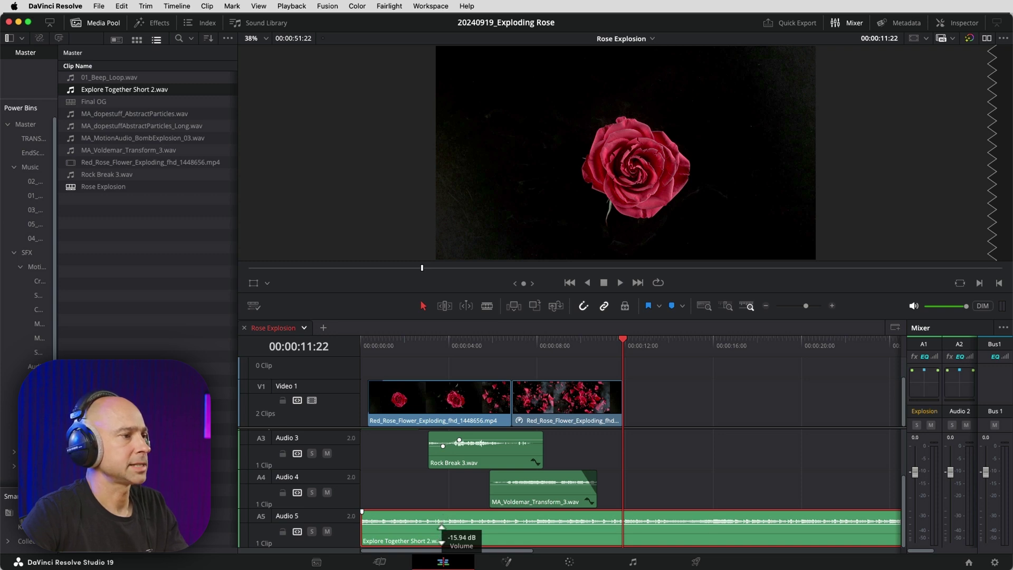
drag(441, 527, 441, 529)
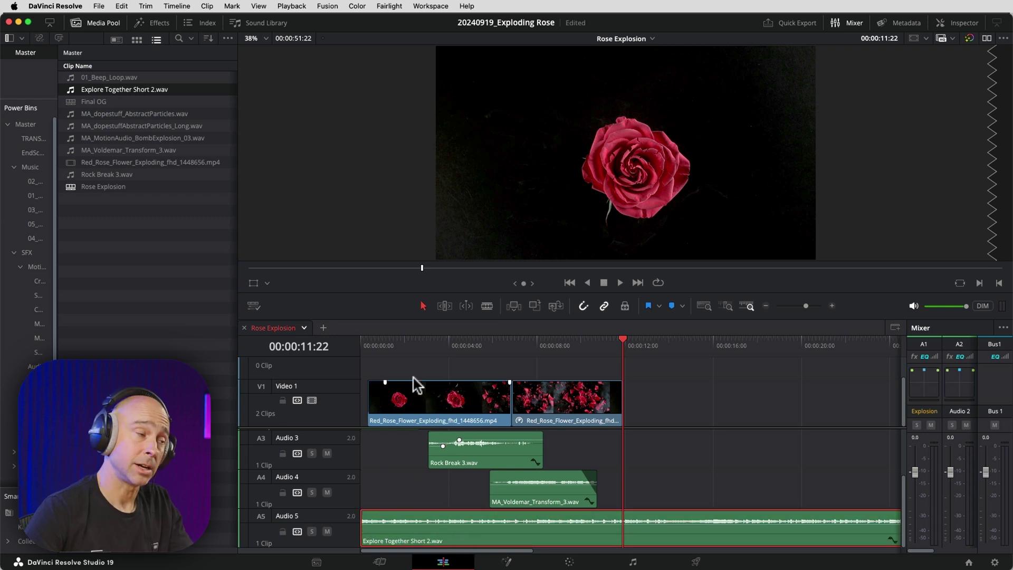
Play the edit from the beginning to check the music level against the sound effects.
key(Home)
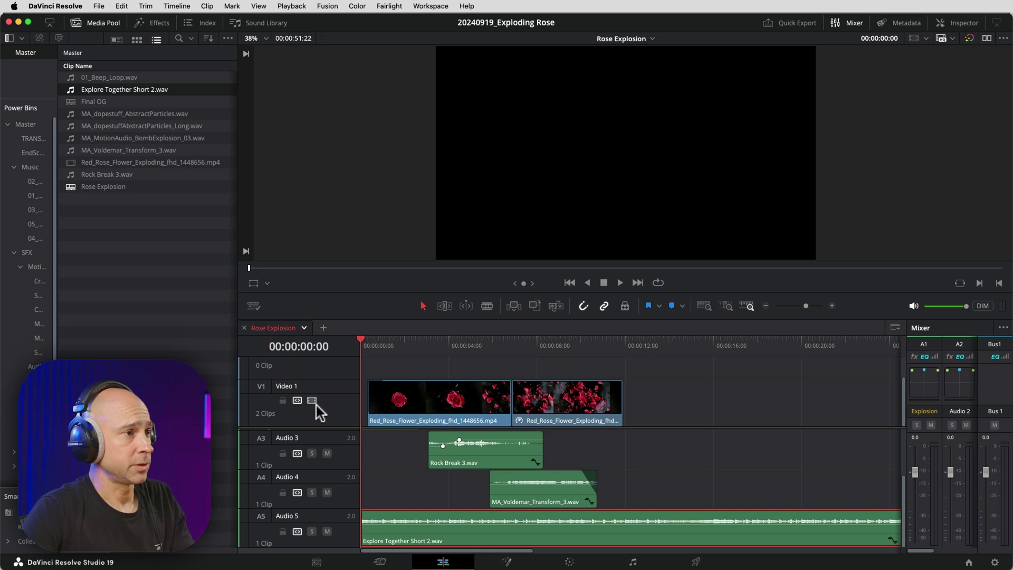
key(space)
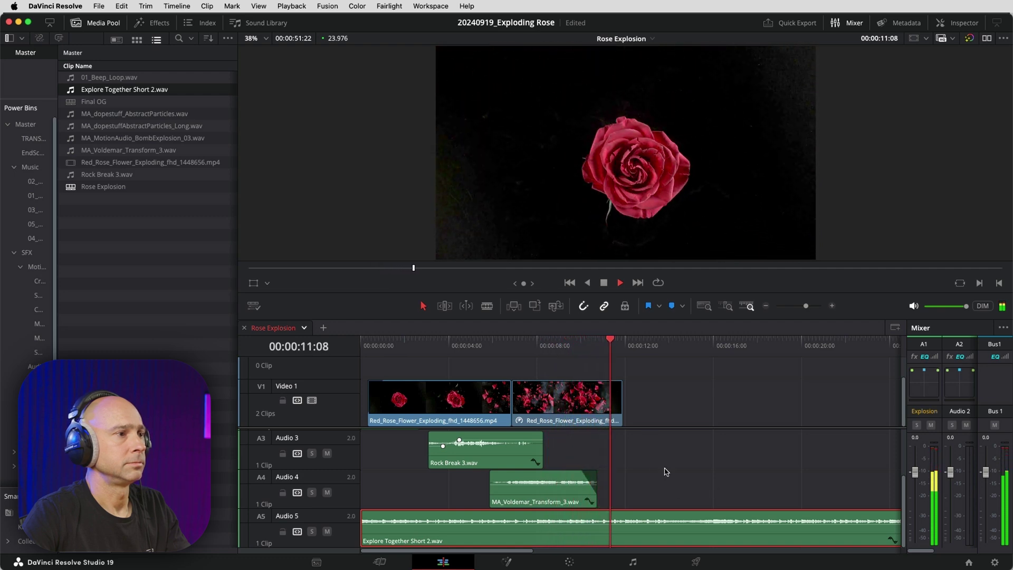
key(space)
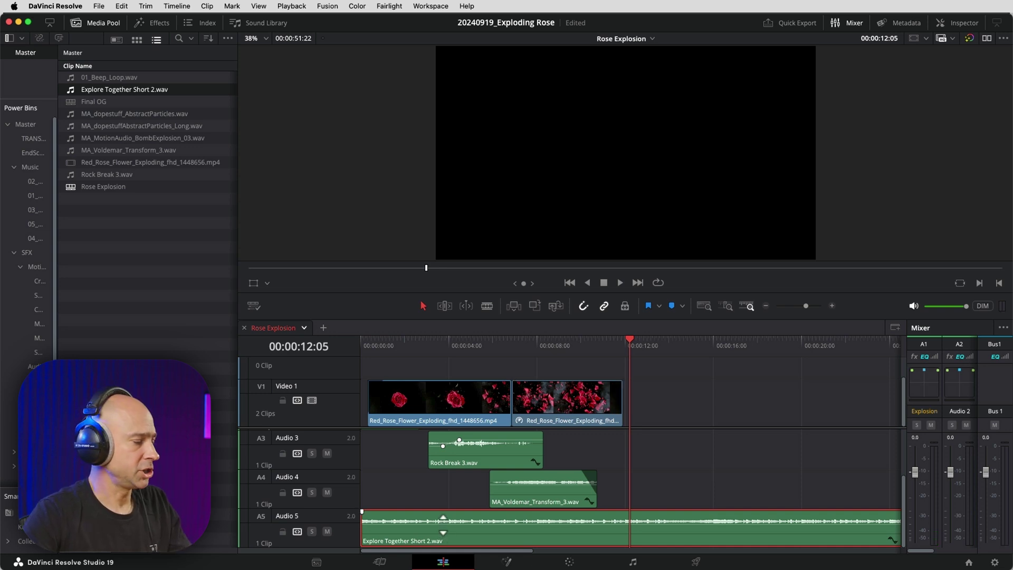
Lower the music volume to -16.98 dB and add a fade-out at the end of the reversed video clip.
drag(444, 525, 442, 541)
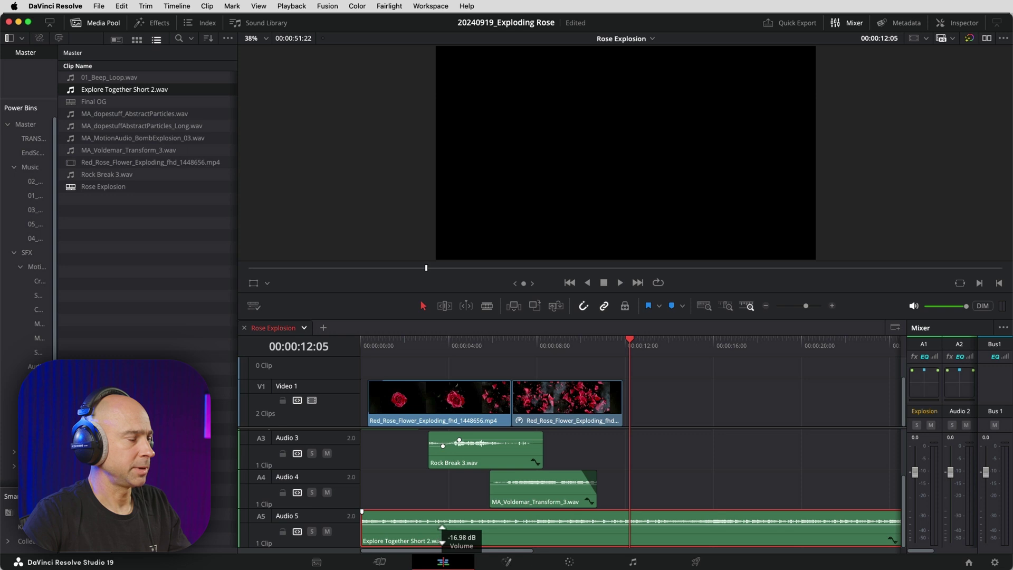
click(613, 345)
mouse_move(620, 381)
mouse_down()
mouse_move(610, 381)
mouse_move(621, 381)
mouse_up()
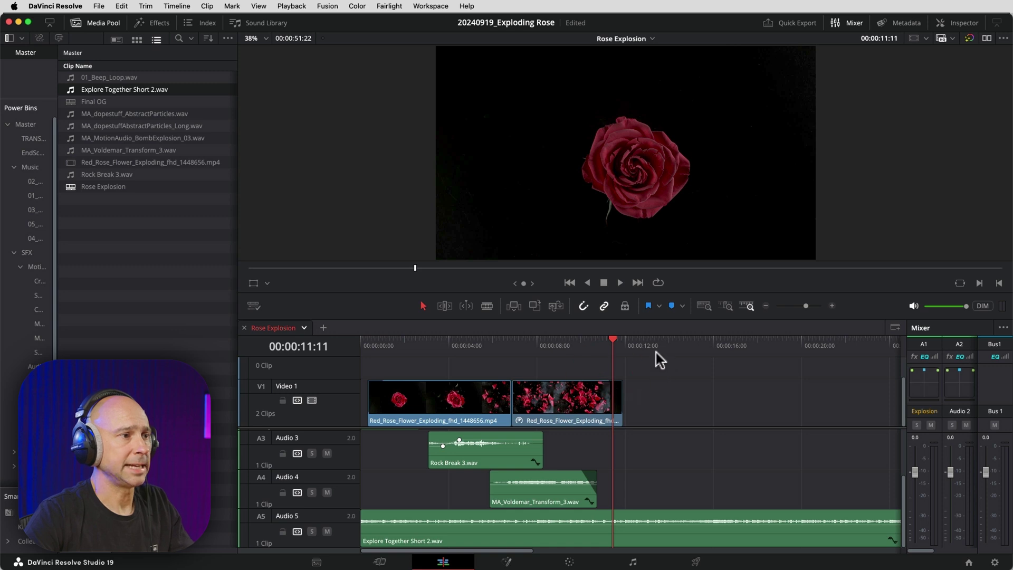
Split the music on Audio 5 at 00:00:13:21 and delete the part after the cut.
mouse_move(657, 348)
mouse_down()
mouse_move(675, 346)
mouse_move(666, 347)
mouse_up()
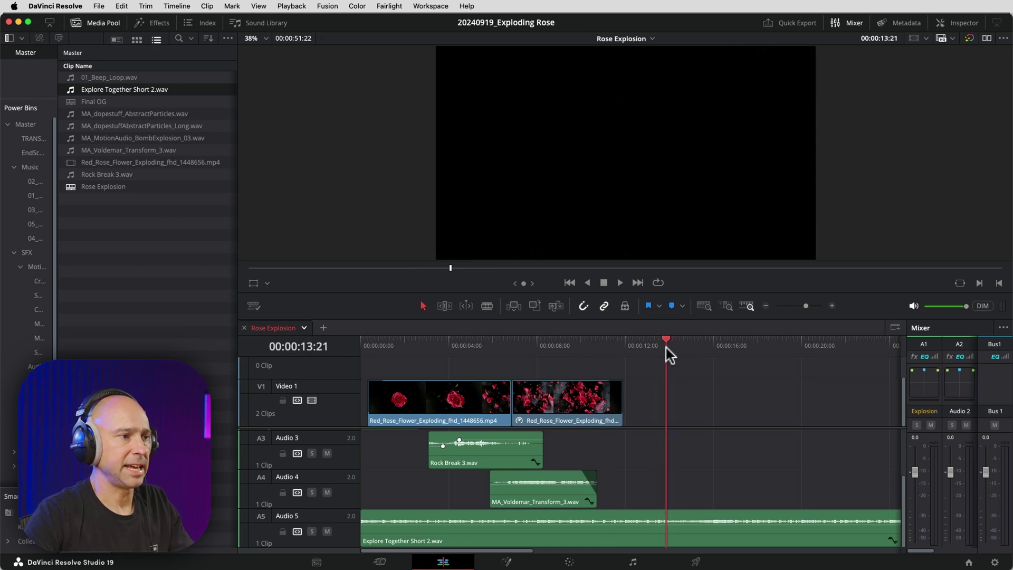
key(super+backslash)
click(701, 511)
key(Delete)
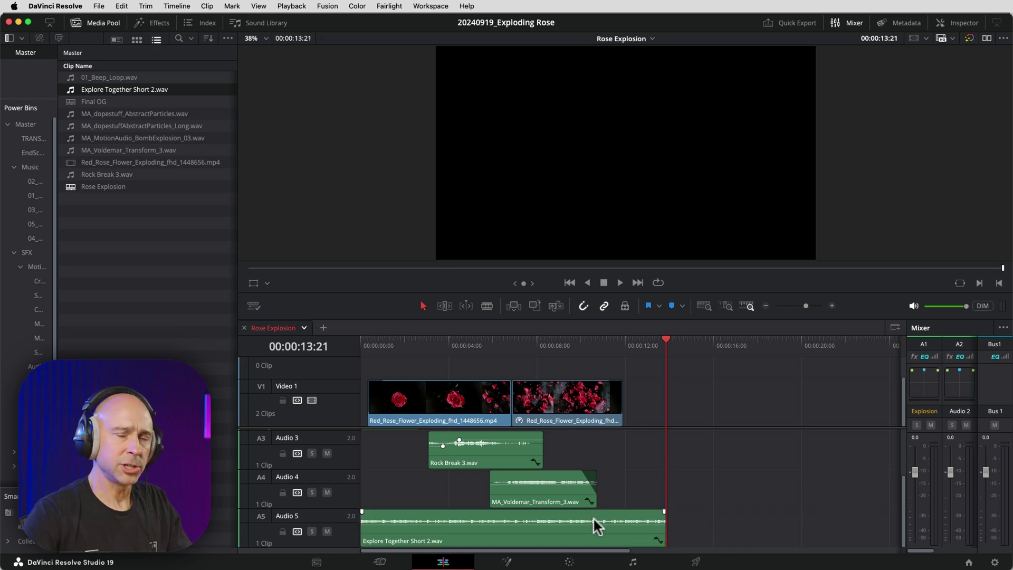
Keyframe the music to get louder around 00:00:10:15 and fade out its end, extended to 00:00:14:13.
drag(616, 337, 593, 353)
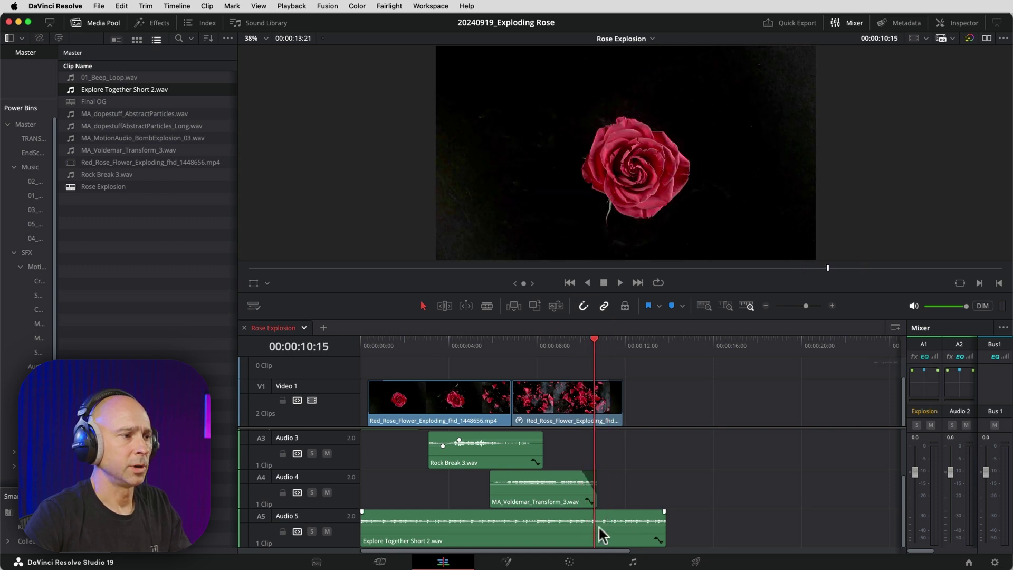
alt+click(581, 524)
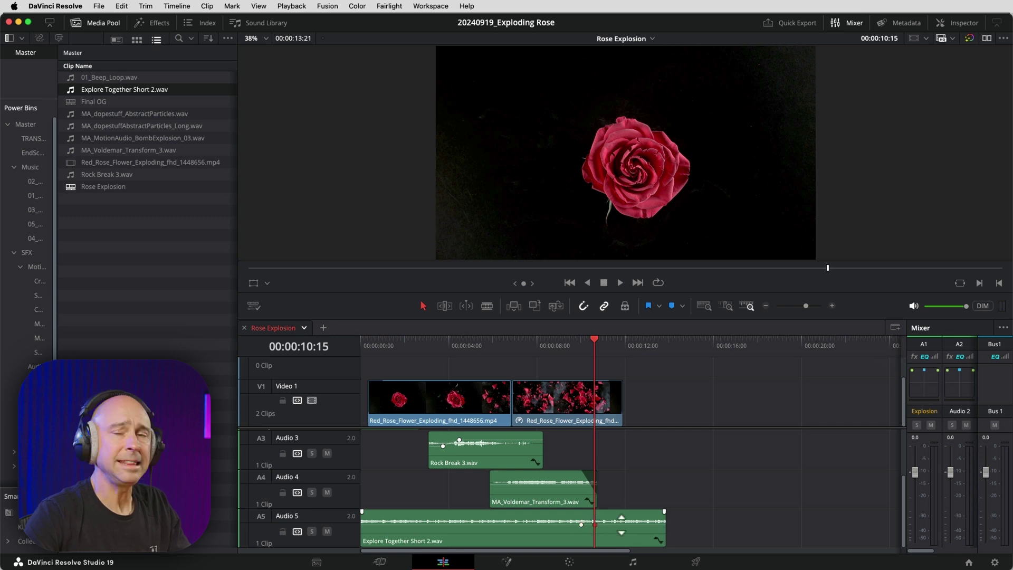
drag(615, 522, 681, 516)
drag(680, 510, 626, 511)
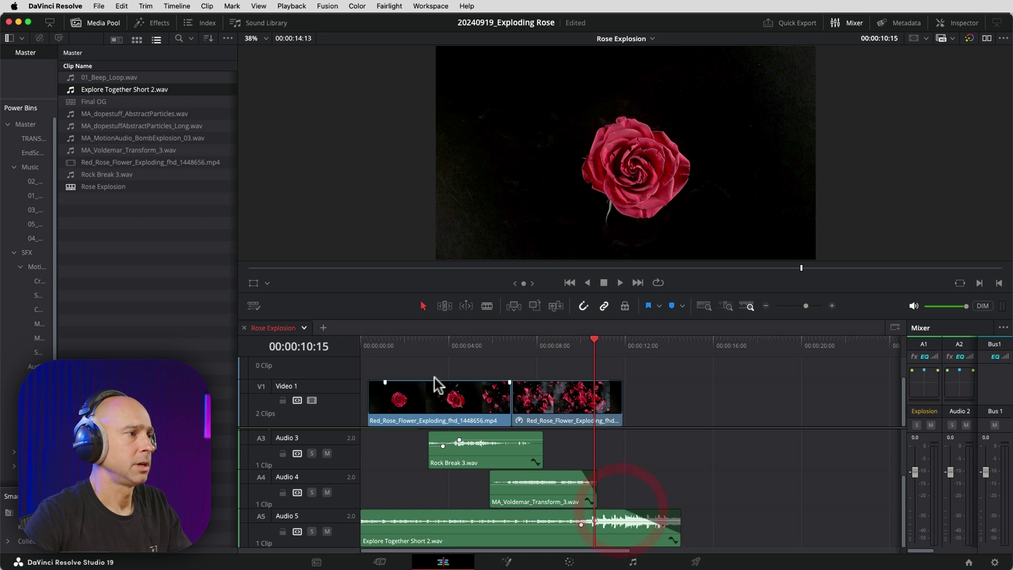
Play the edit from 00:00:00:00 through the end of the music to review the volume rise and fade-out.
key(Home)
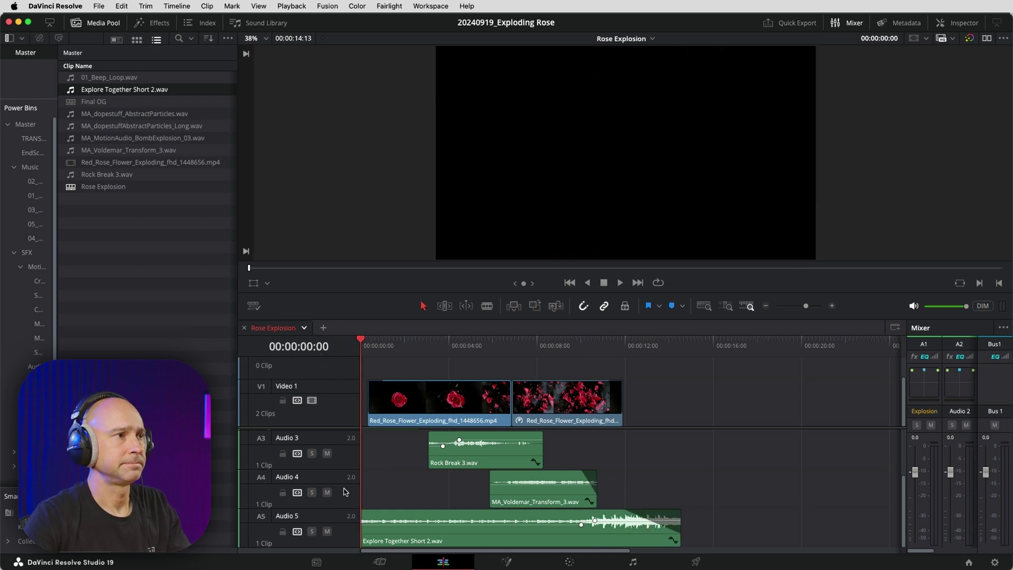
key(space)
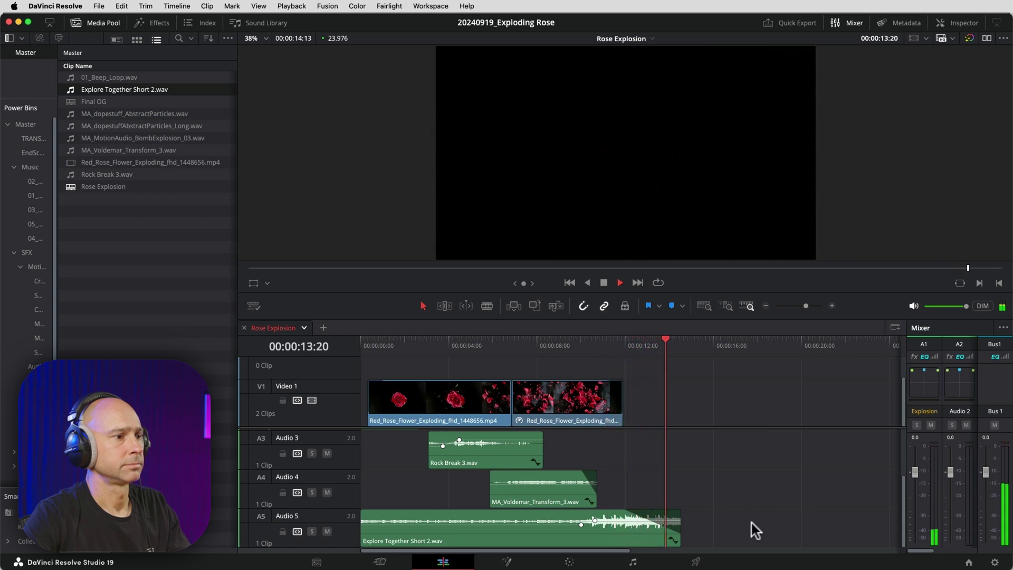
key(space)
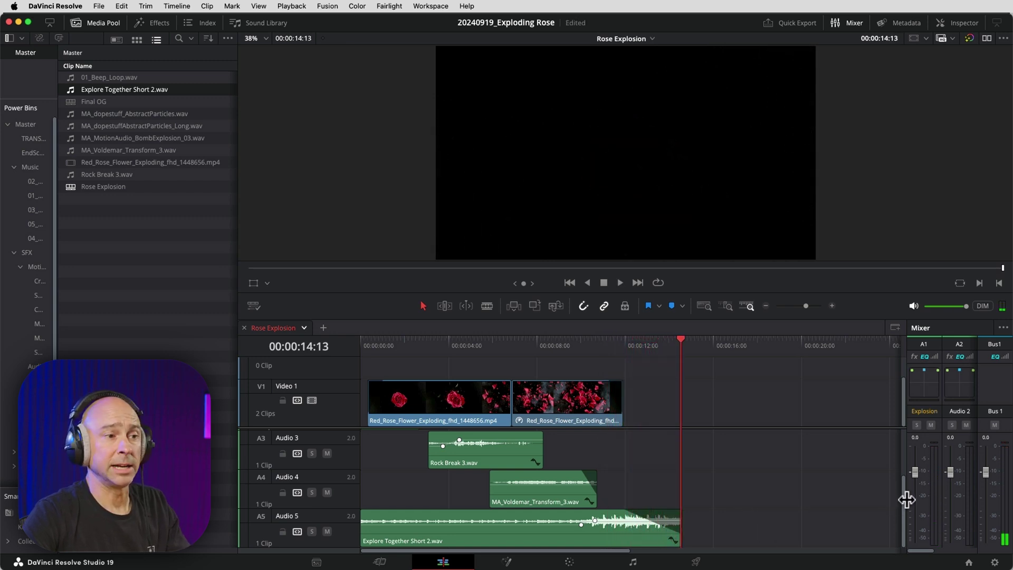
Widen the mixer to show all five audio tracks and slightly lower the volume of both explosion clips.
drag(906, 499, 674, 507)
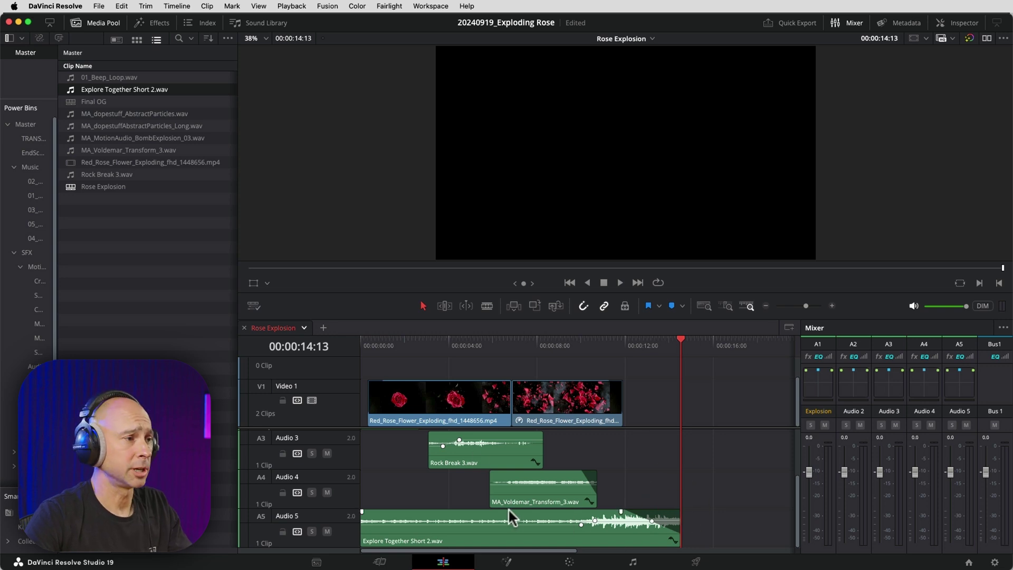
scroll(467, 496, up, 3)
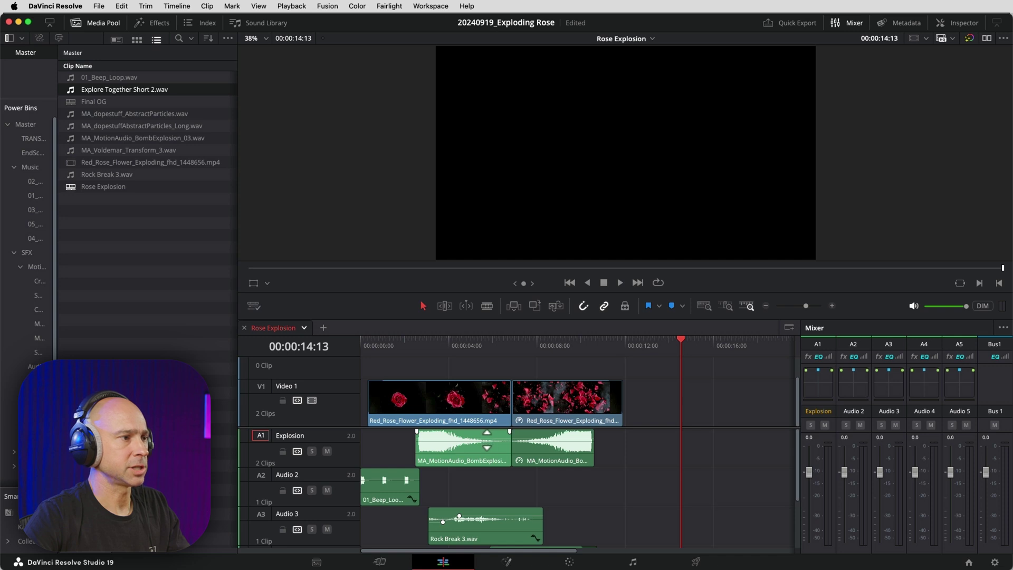
mouse_move(487, 440)
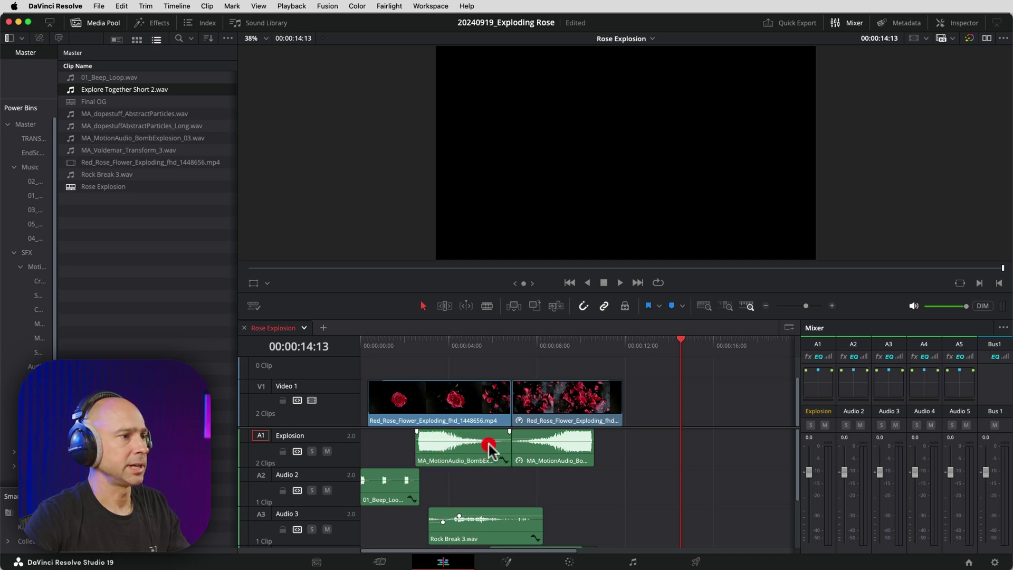
click(543, 441)
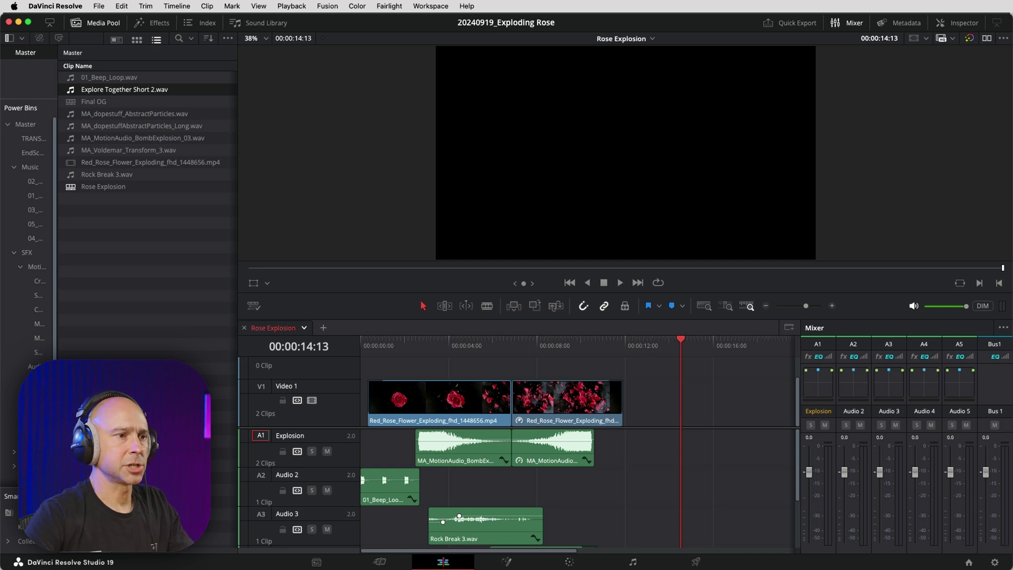
Play the edit from the beginning and raise the Audio 4 track level to +1.2 dB during playback.
drag(389, 346, 228, 334)
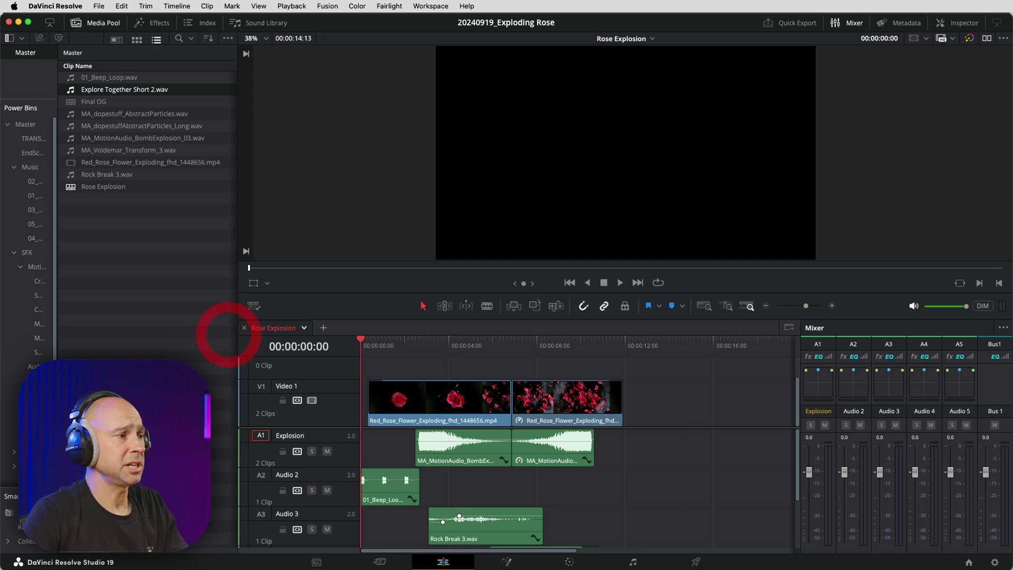
key(space)
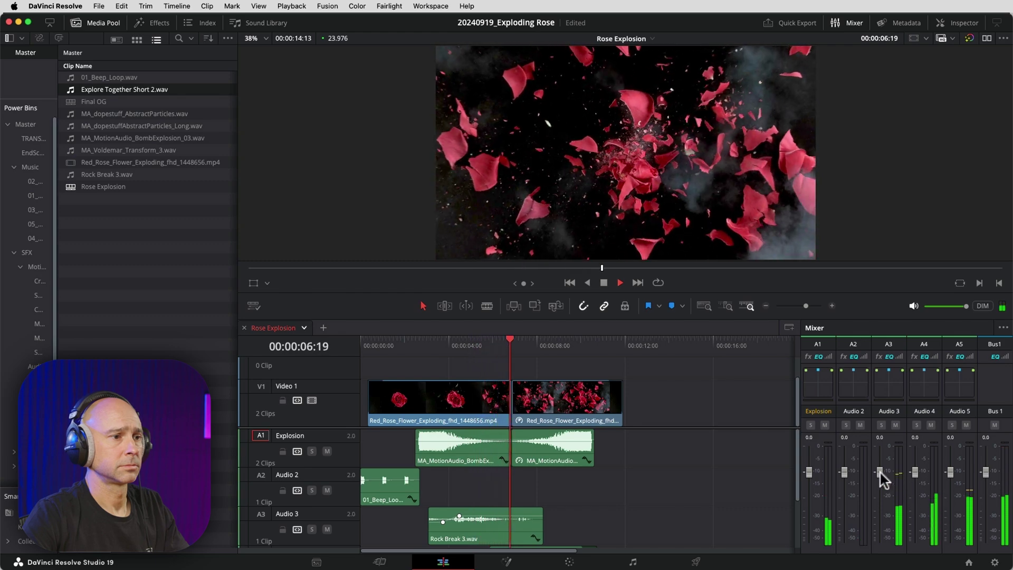
drag(915, 472, 916, 470)
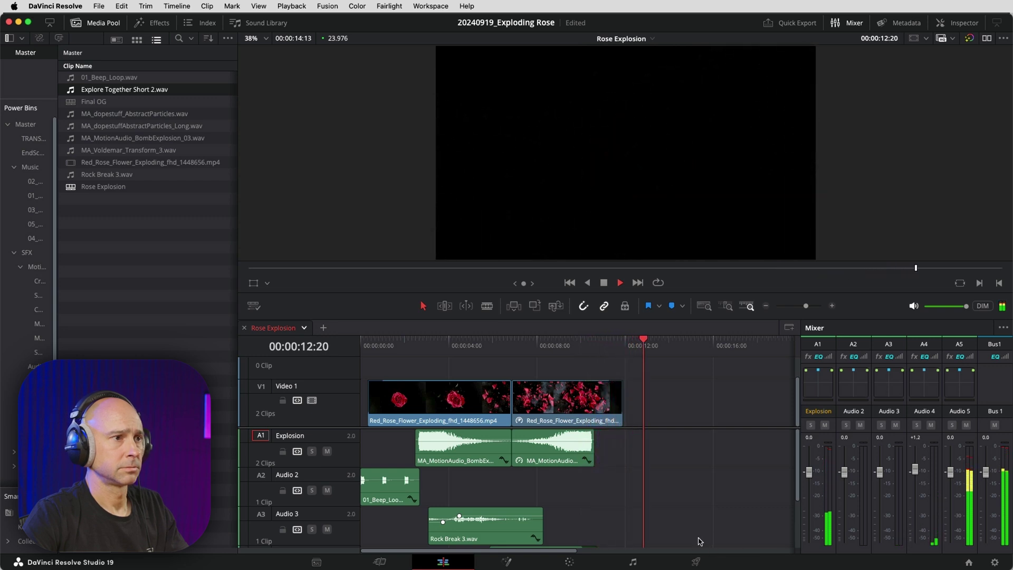
scroll(681, 509, down, 3)
key(space)
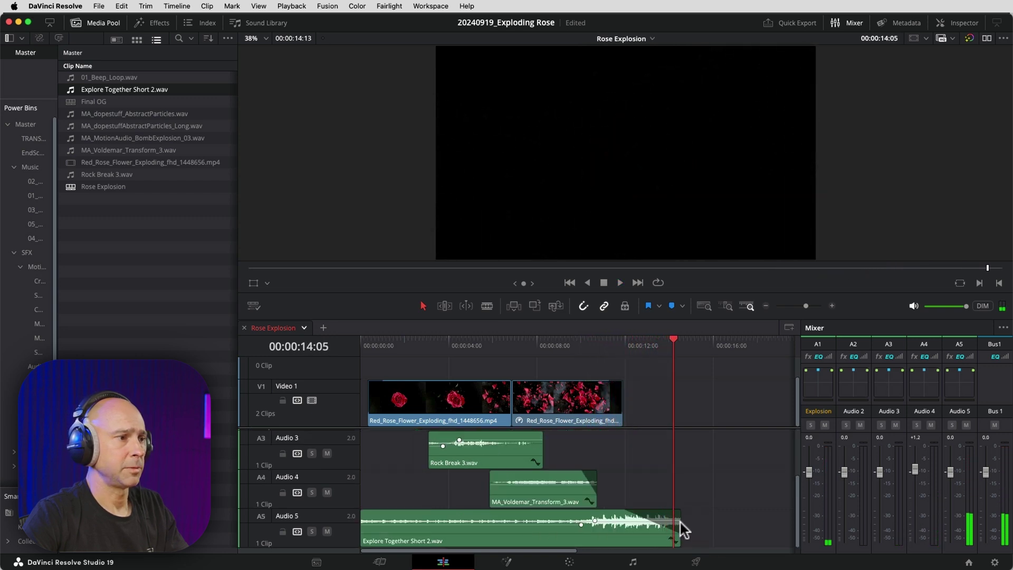
Shorten the end of the faded music to 00:00:13:00 and play the final part of the edit.
drag(680, 522, 662, 522)
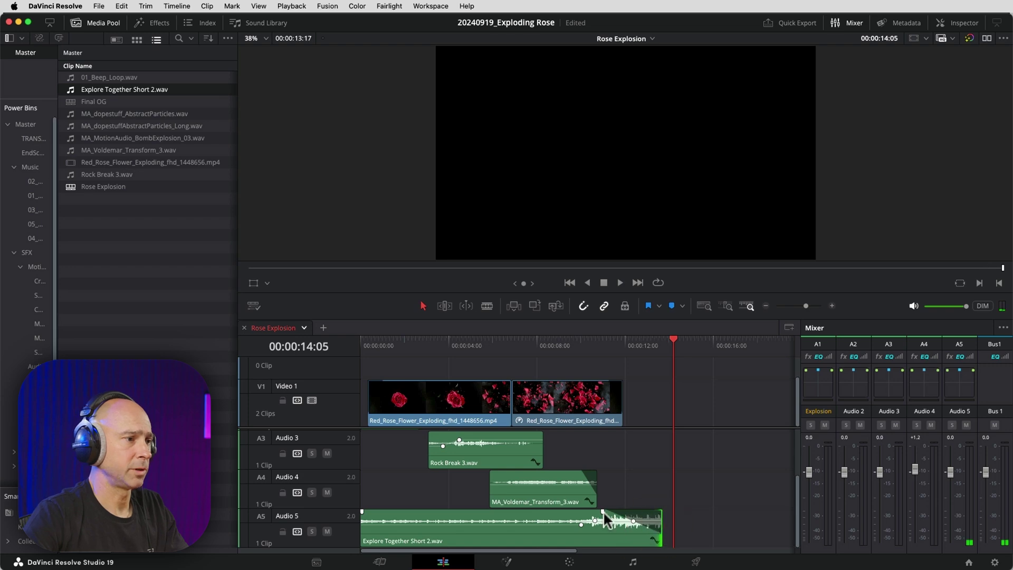
drag(603, 512, 641, 515)
click(559, 345)
key(space)
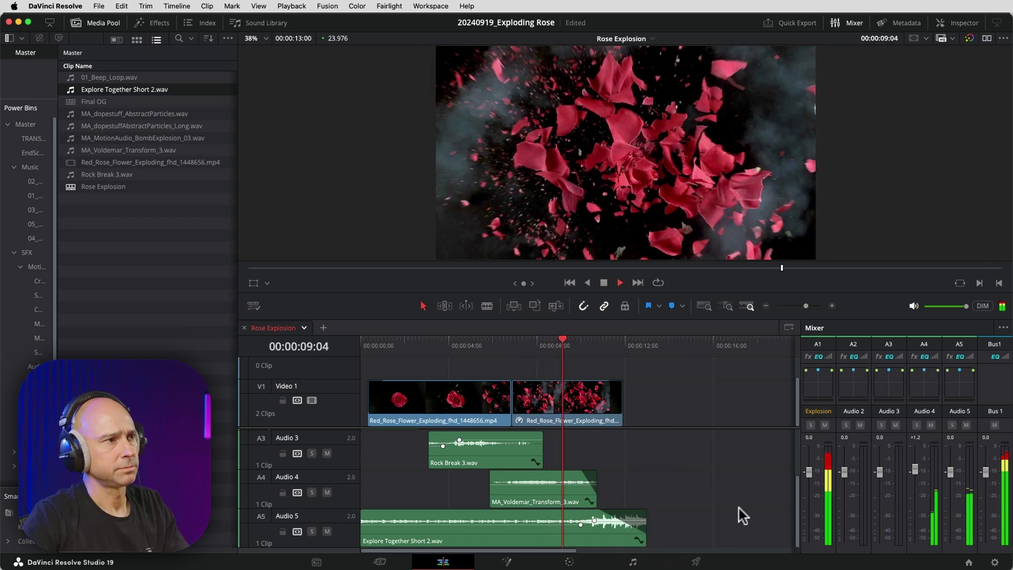